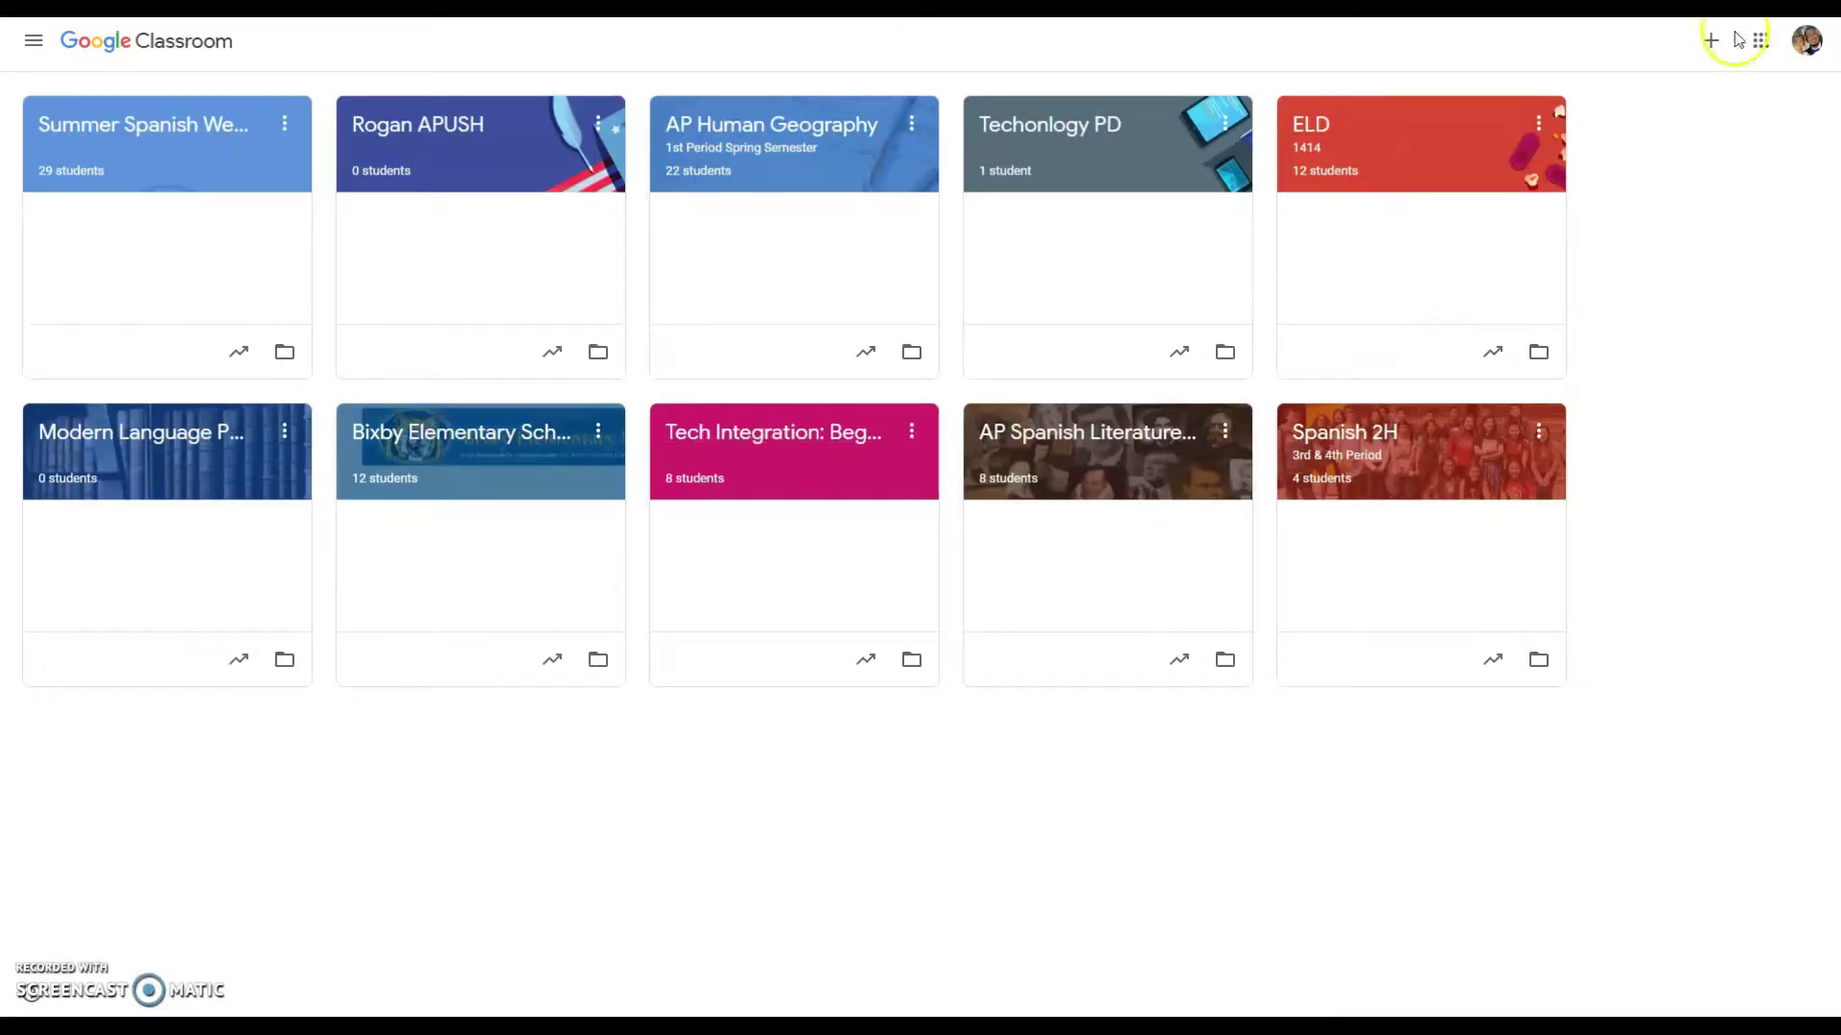
- Check the signed-in accounts, then open the ELD class's People page with its teachers and students
click(1808, 40)
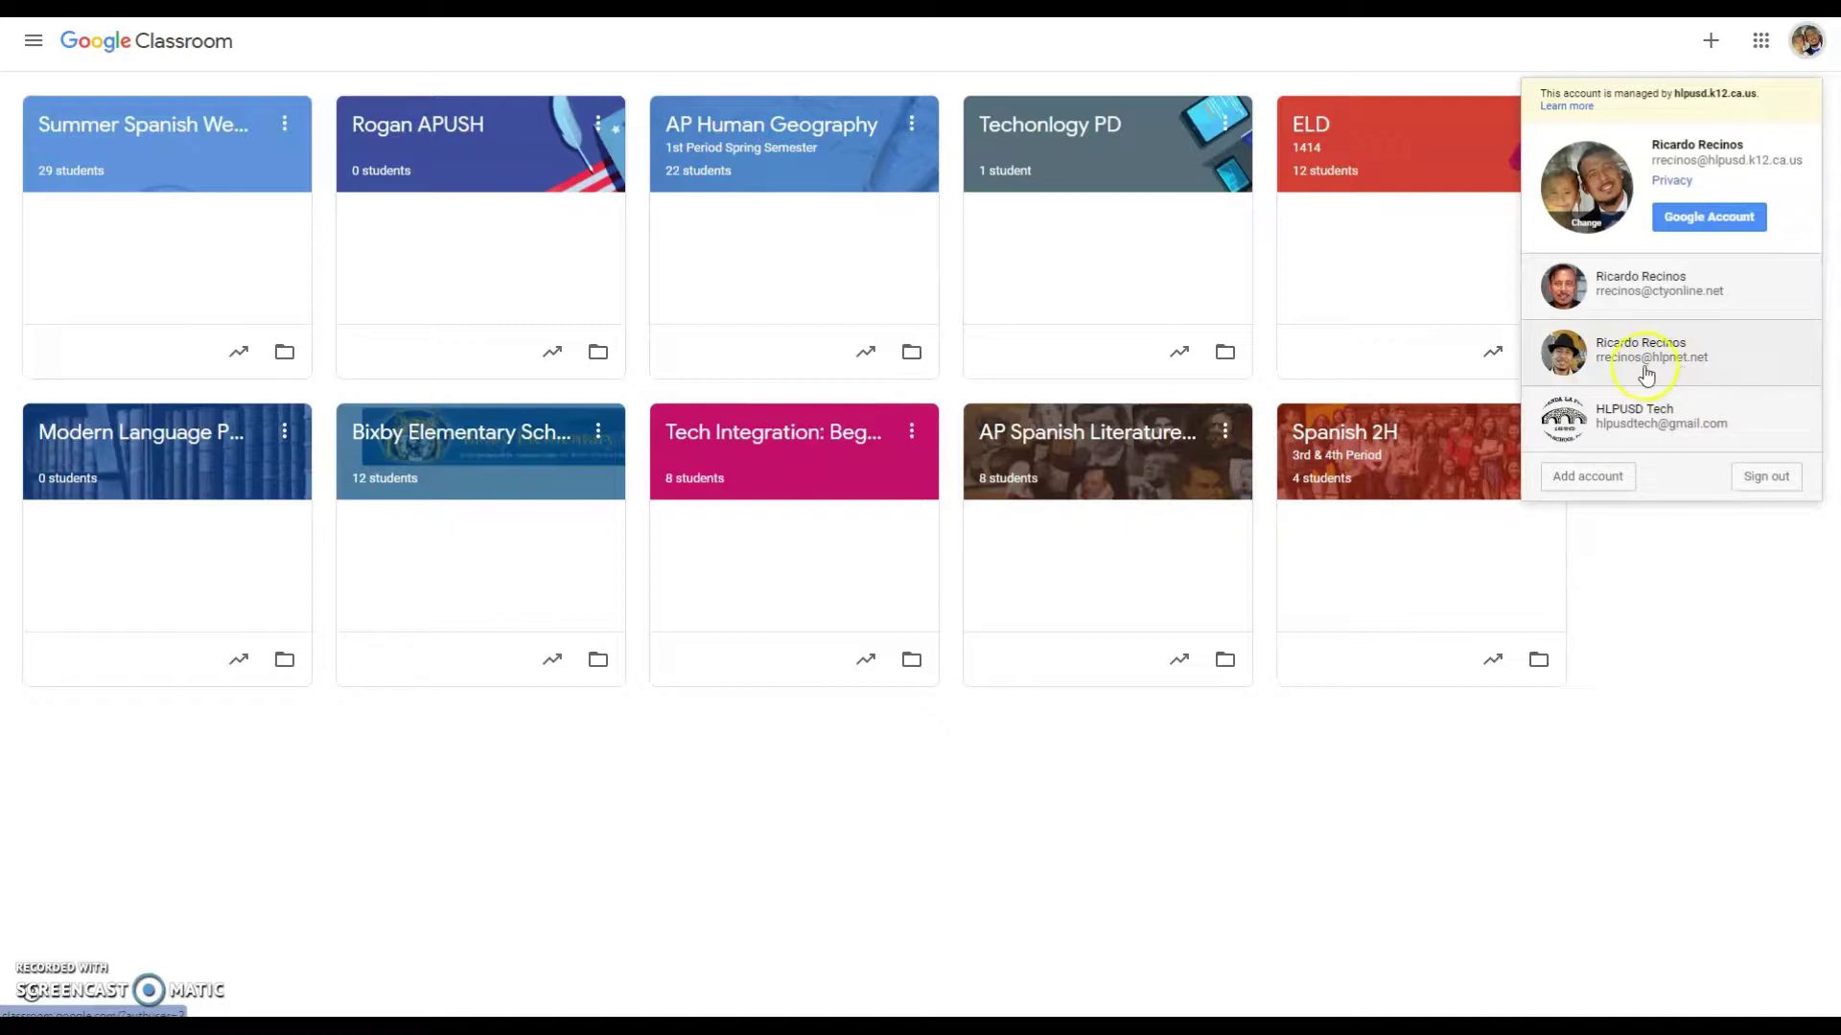
click(1690, 736)
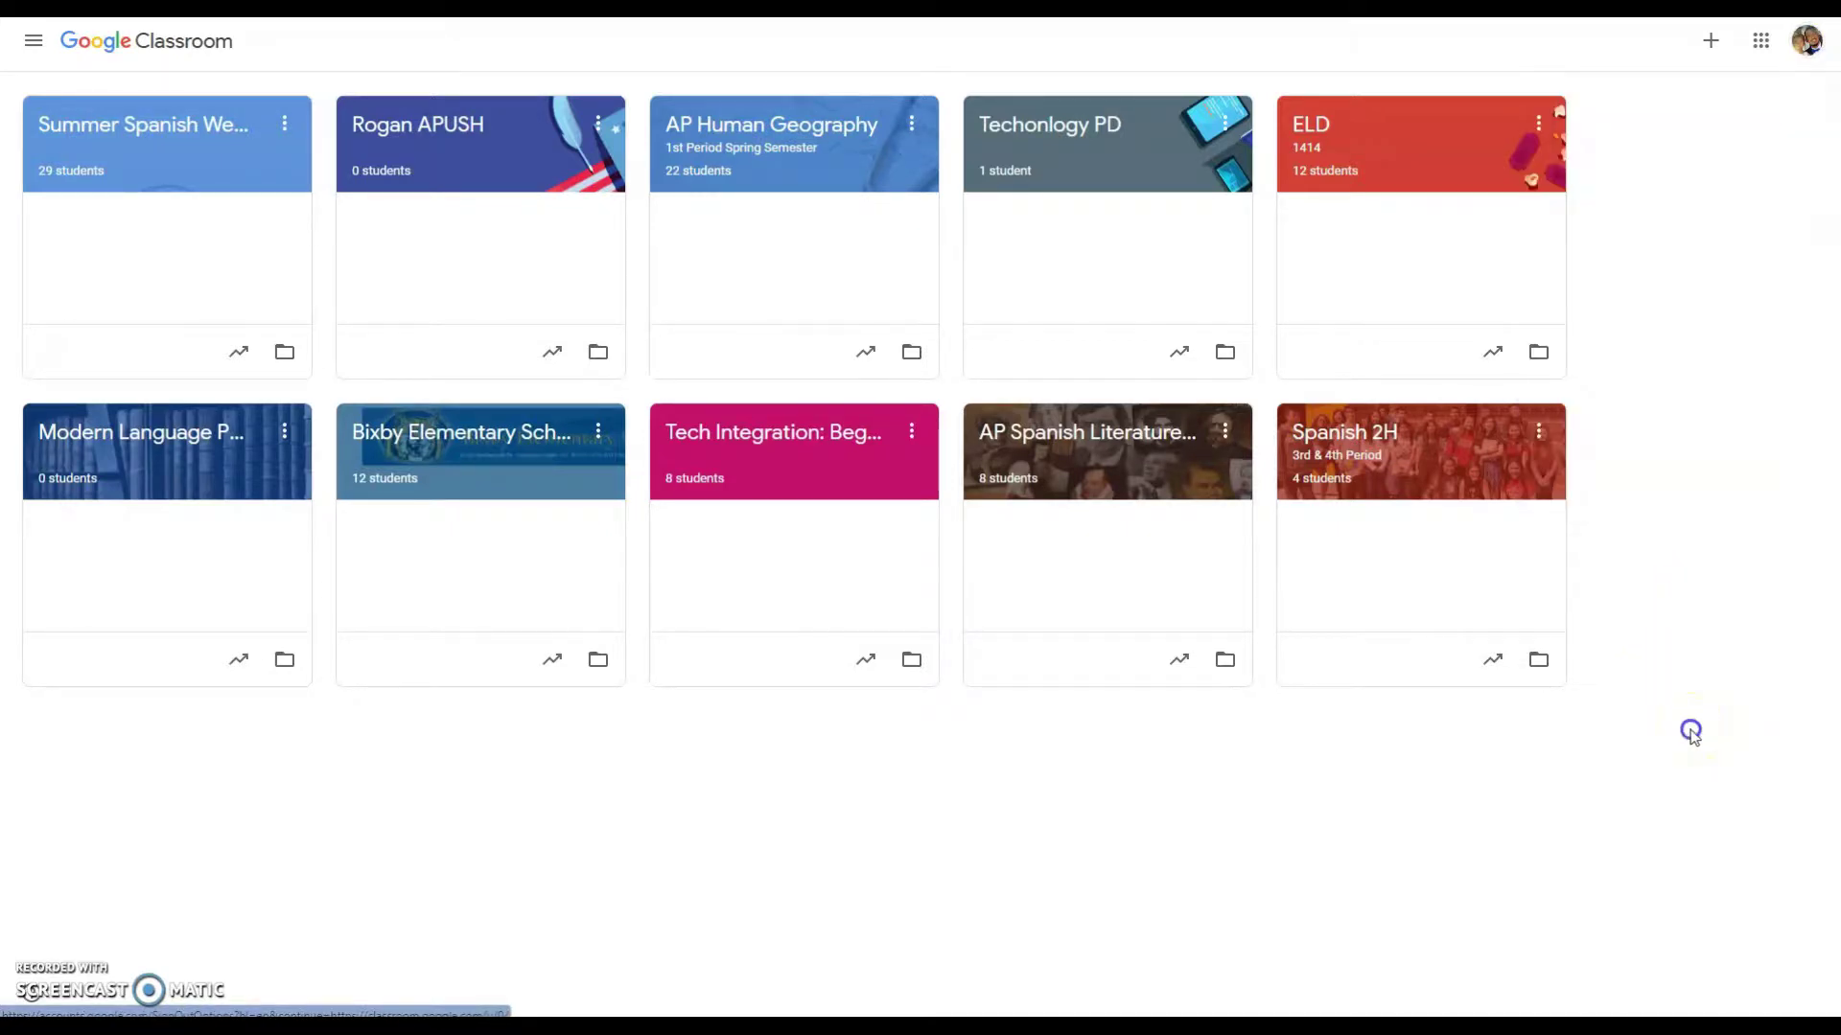
click(1326, 139)
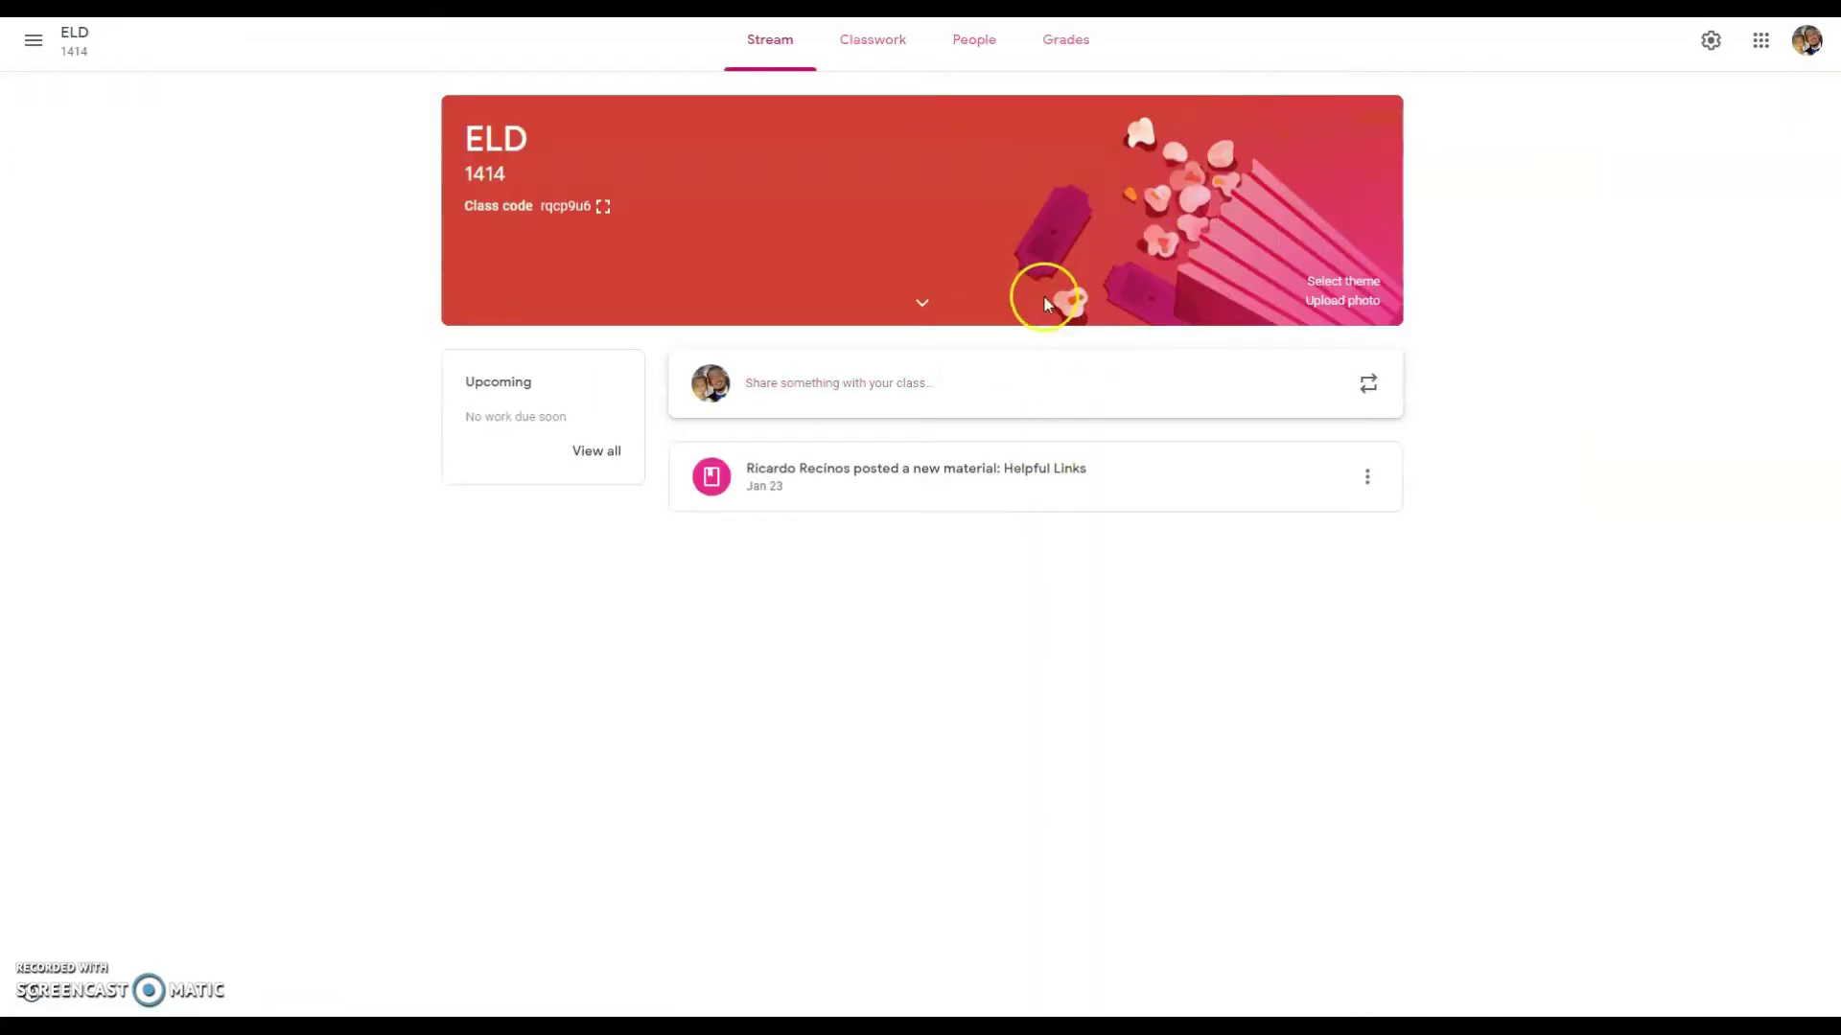
click(980, 40)
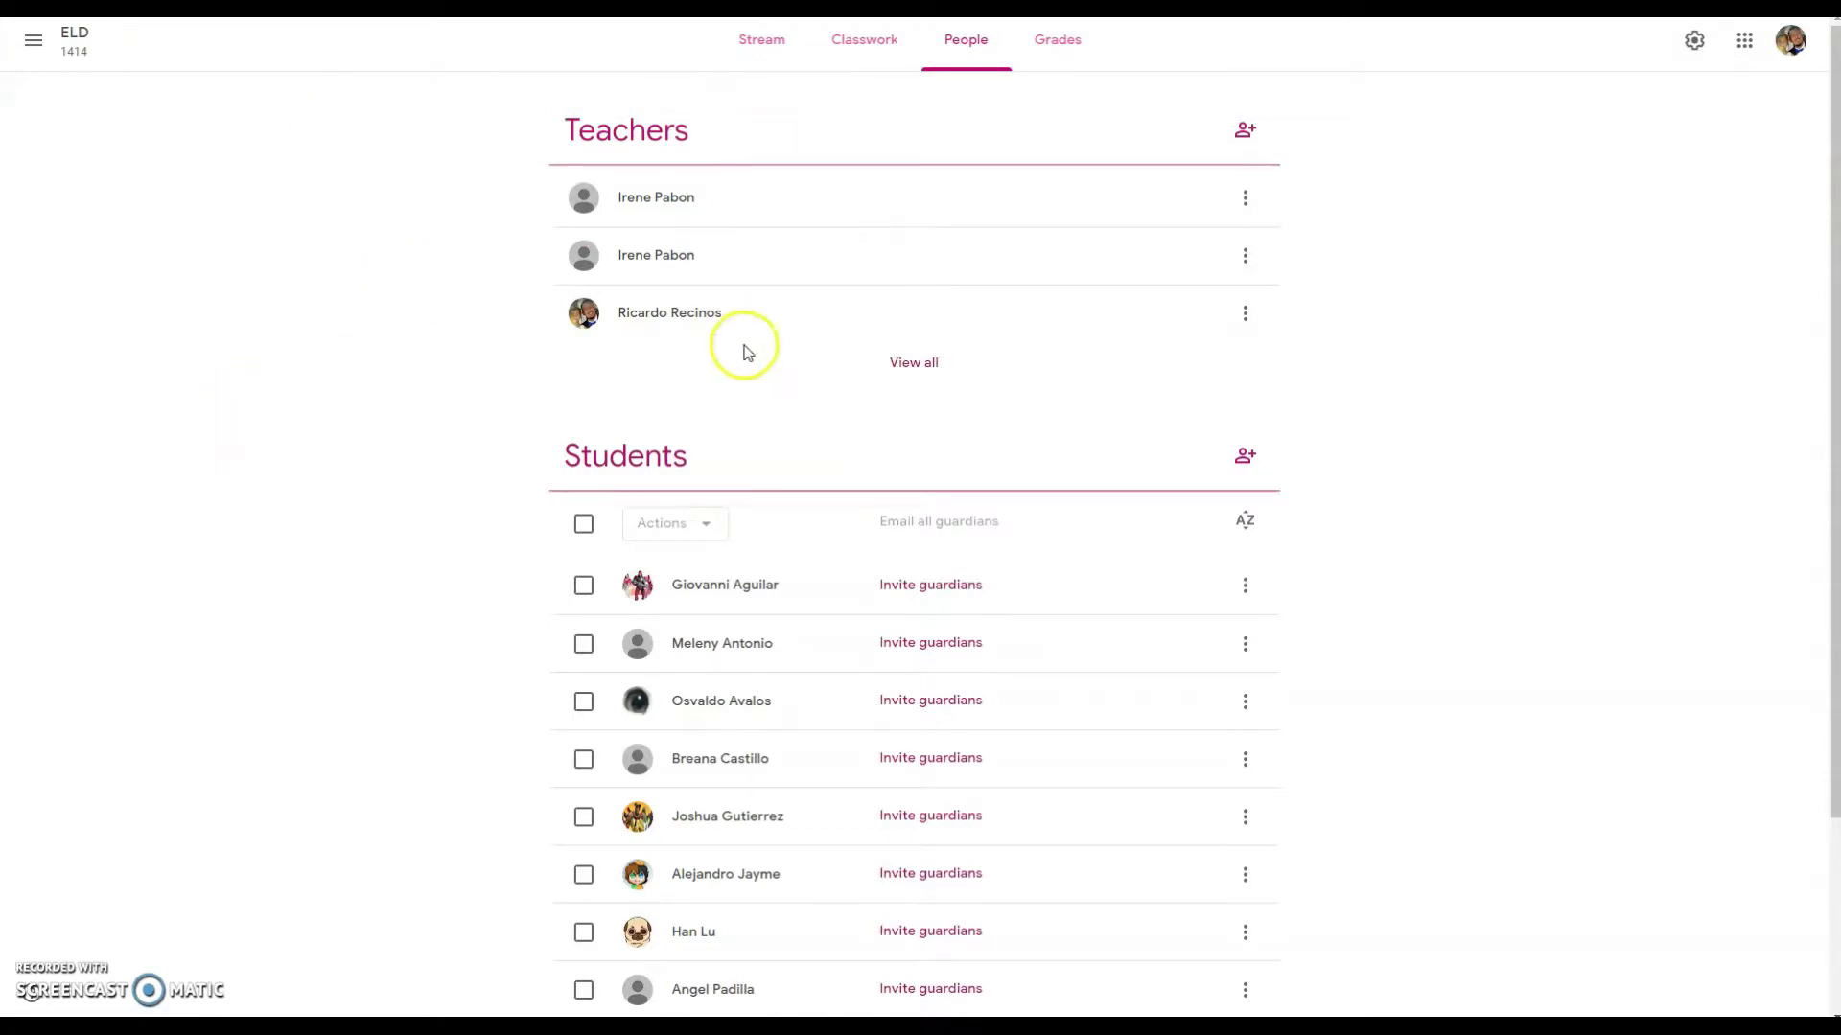
- Start inviting a teacher to the class, then cancel without inviting anyone
click(1246, 132)
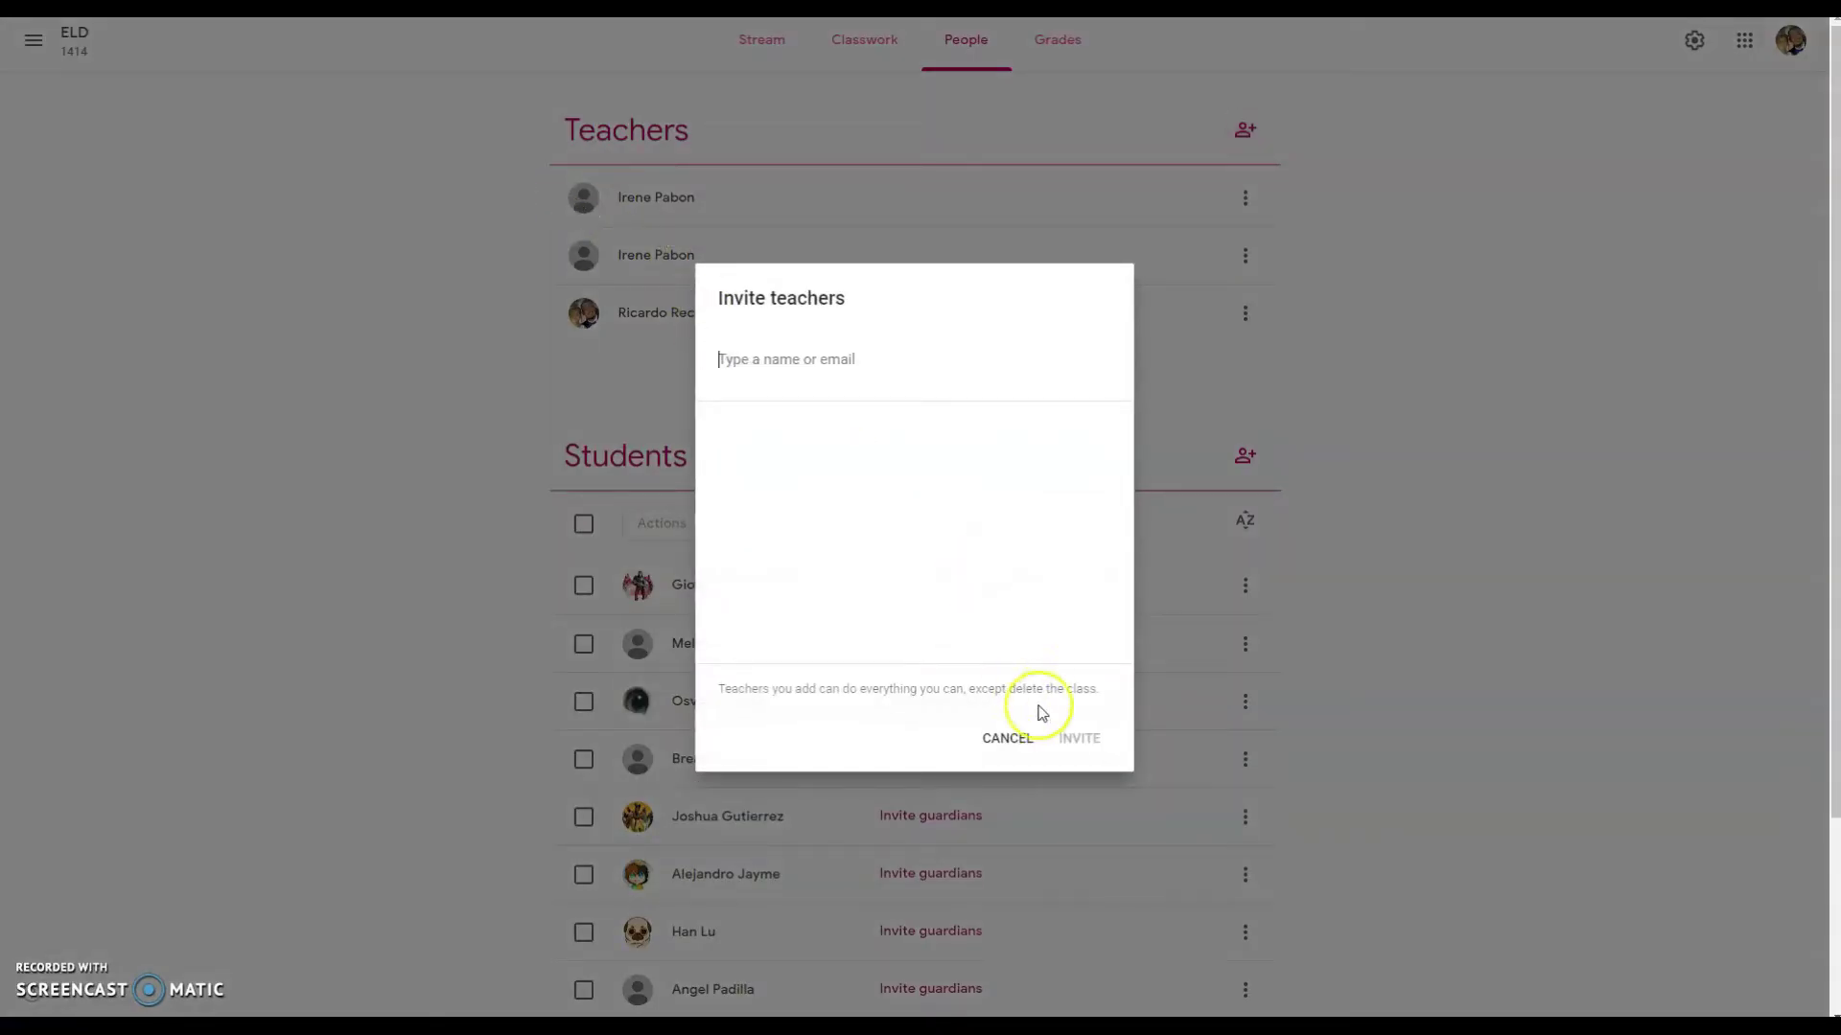
click(1019, 754)
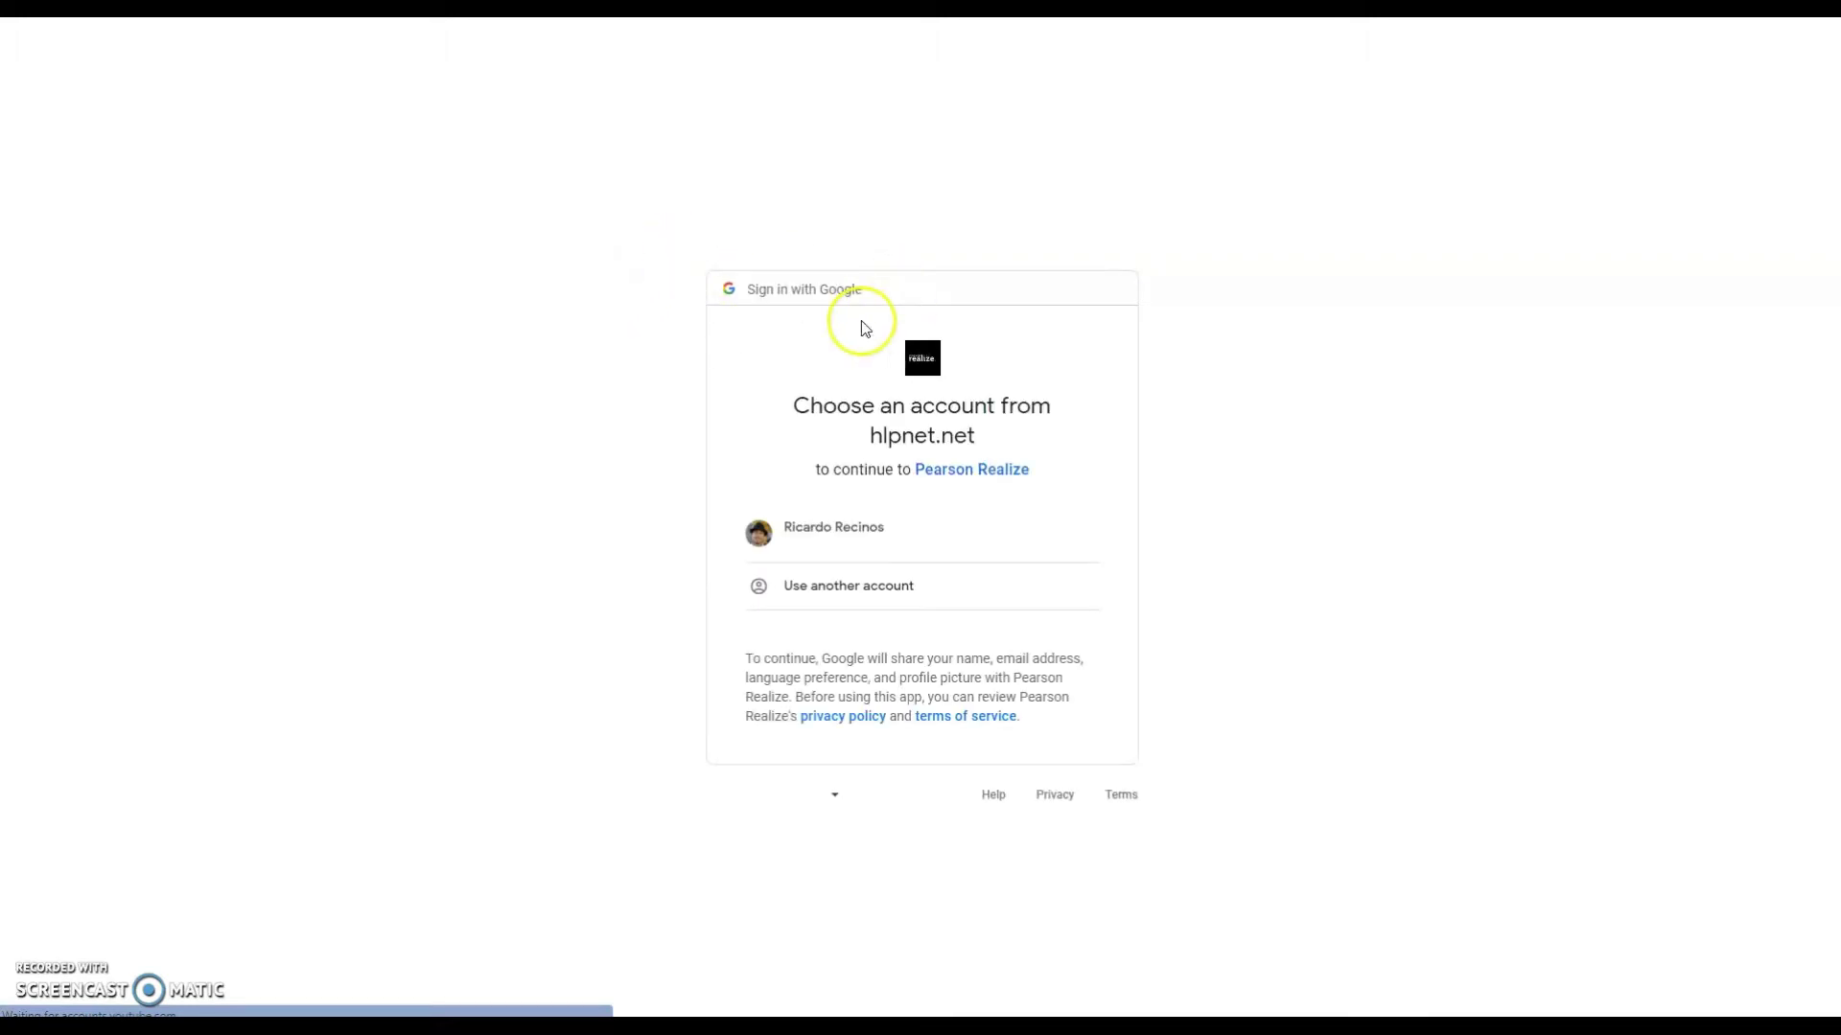
- Choose another account and enter the school email address, replacing its domain with the district domain
click(834, 554)
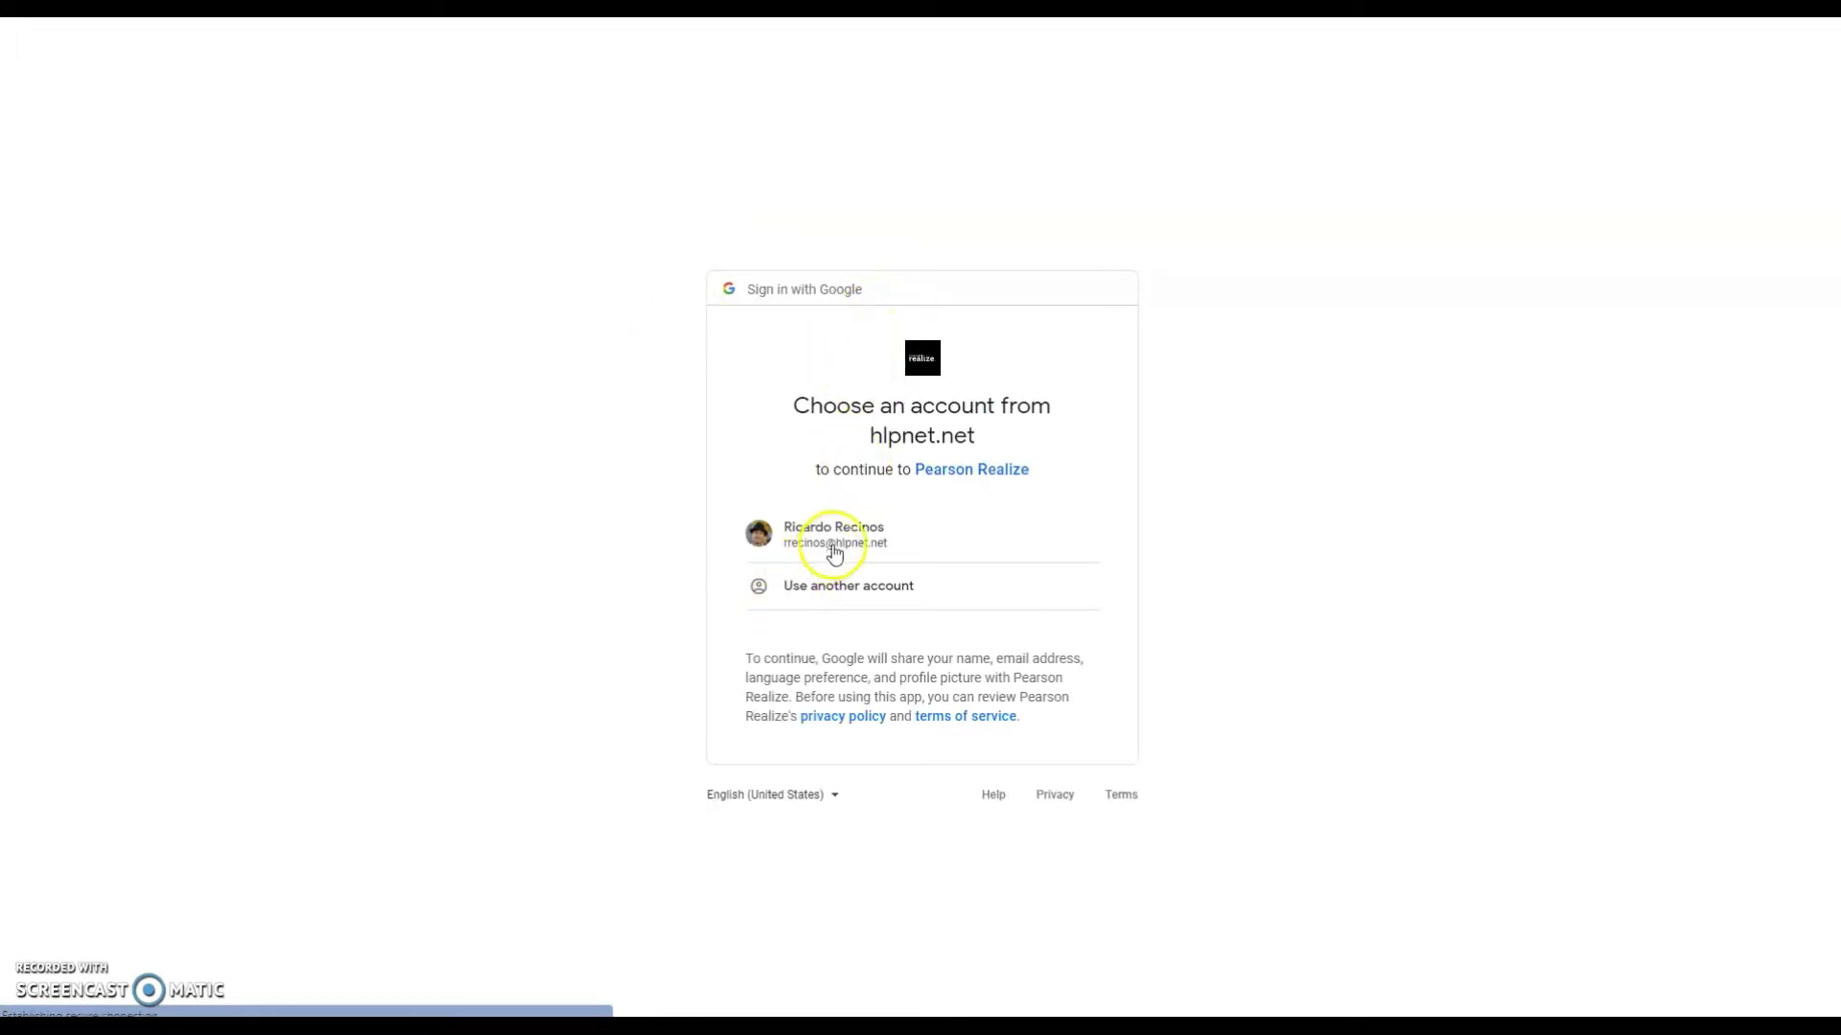
click(861, 604)
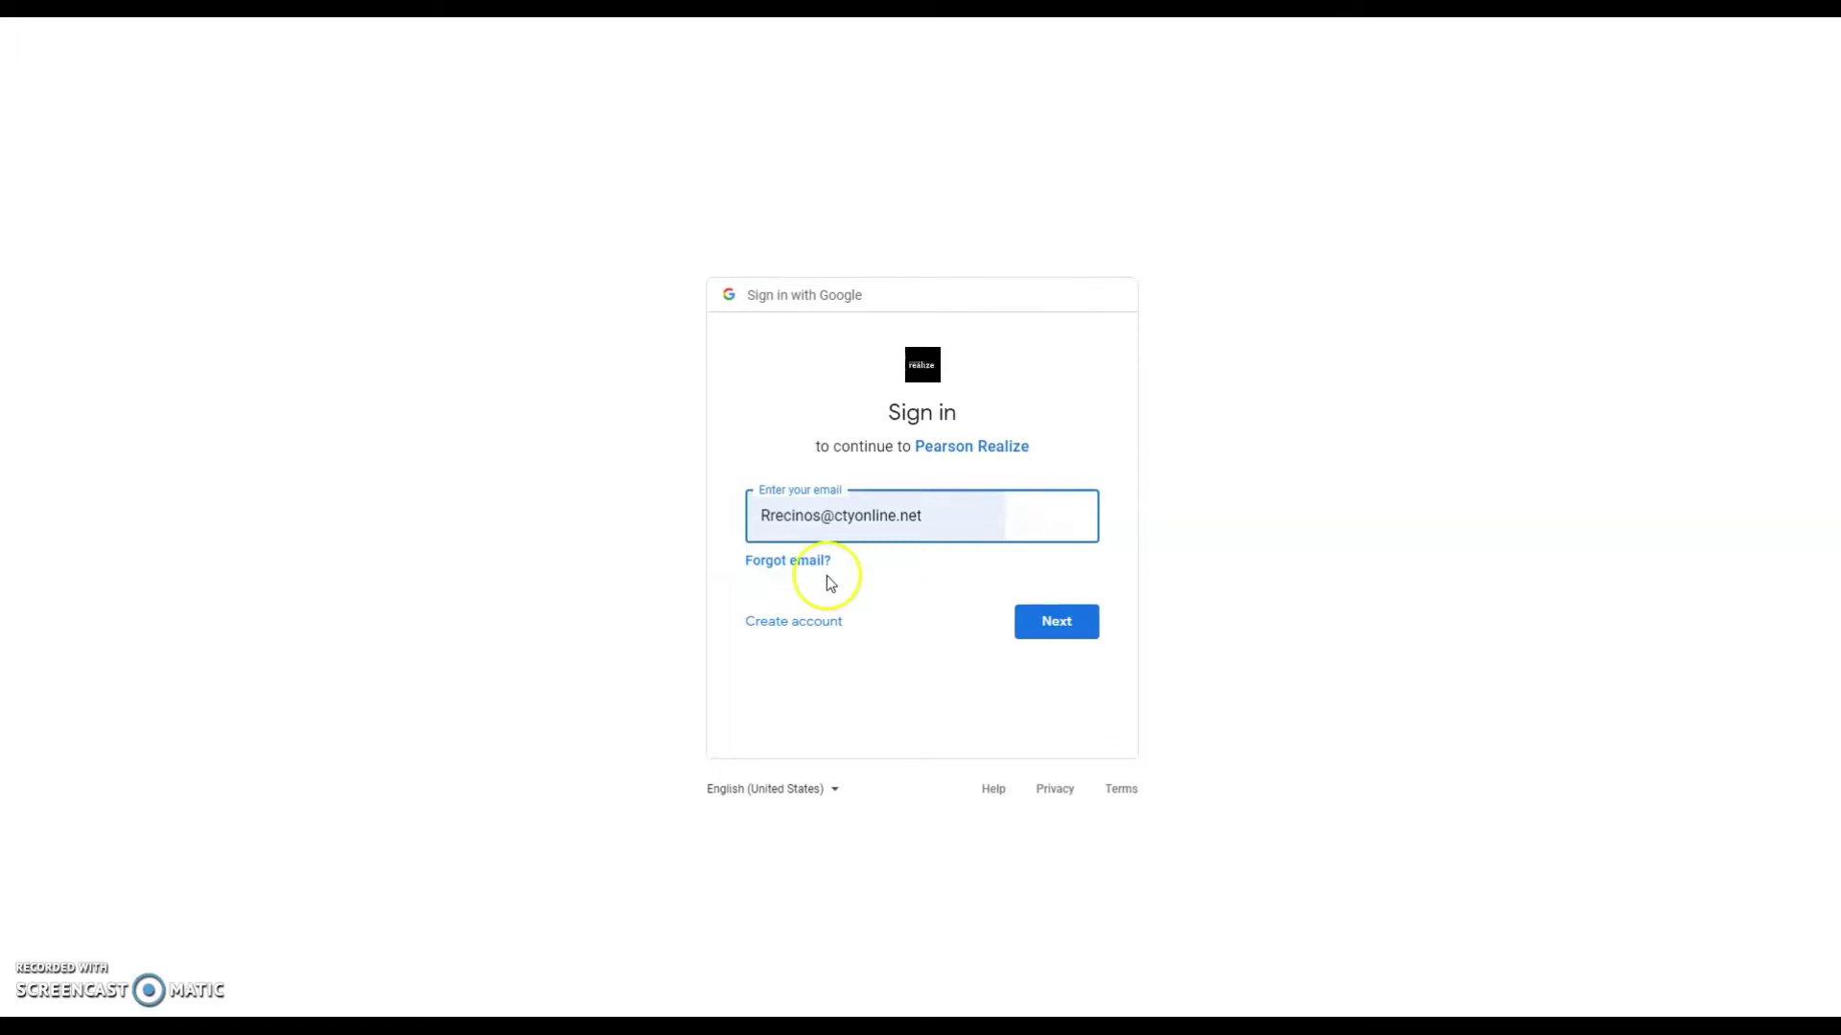
click(839, 516)
drag(832, 516, 1266, 514)
text(hlpus)
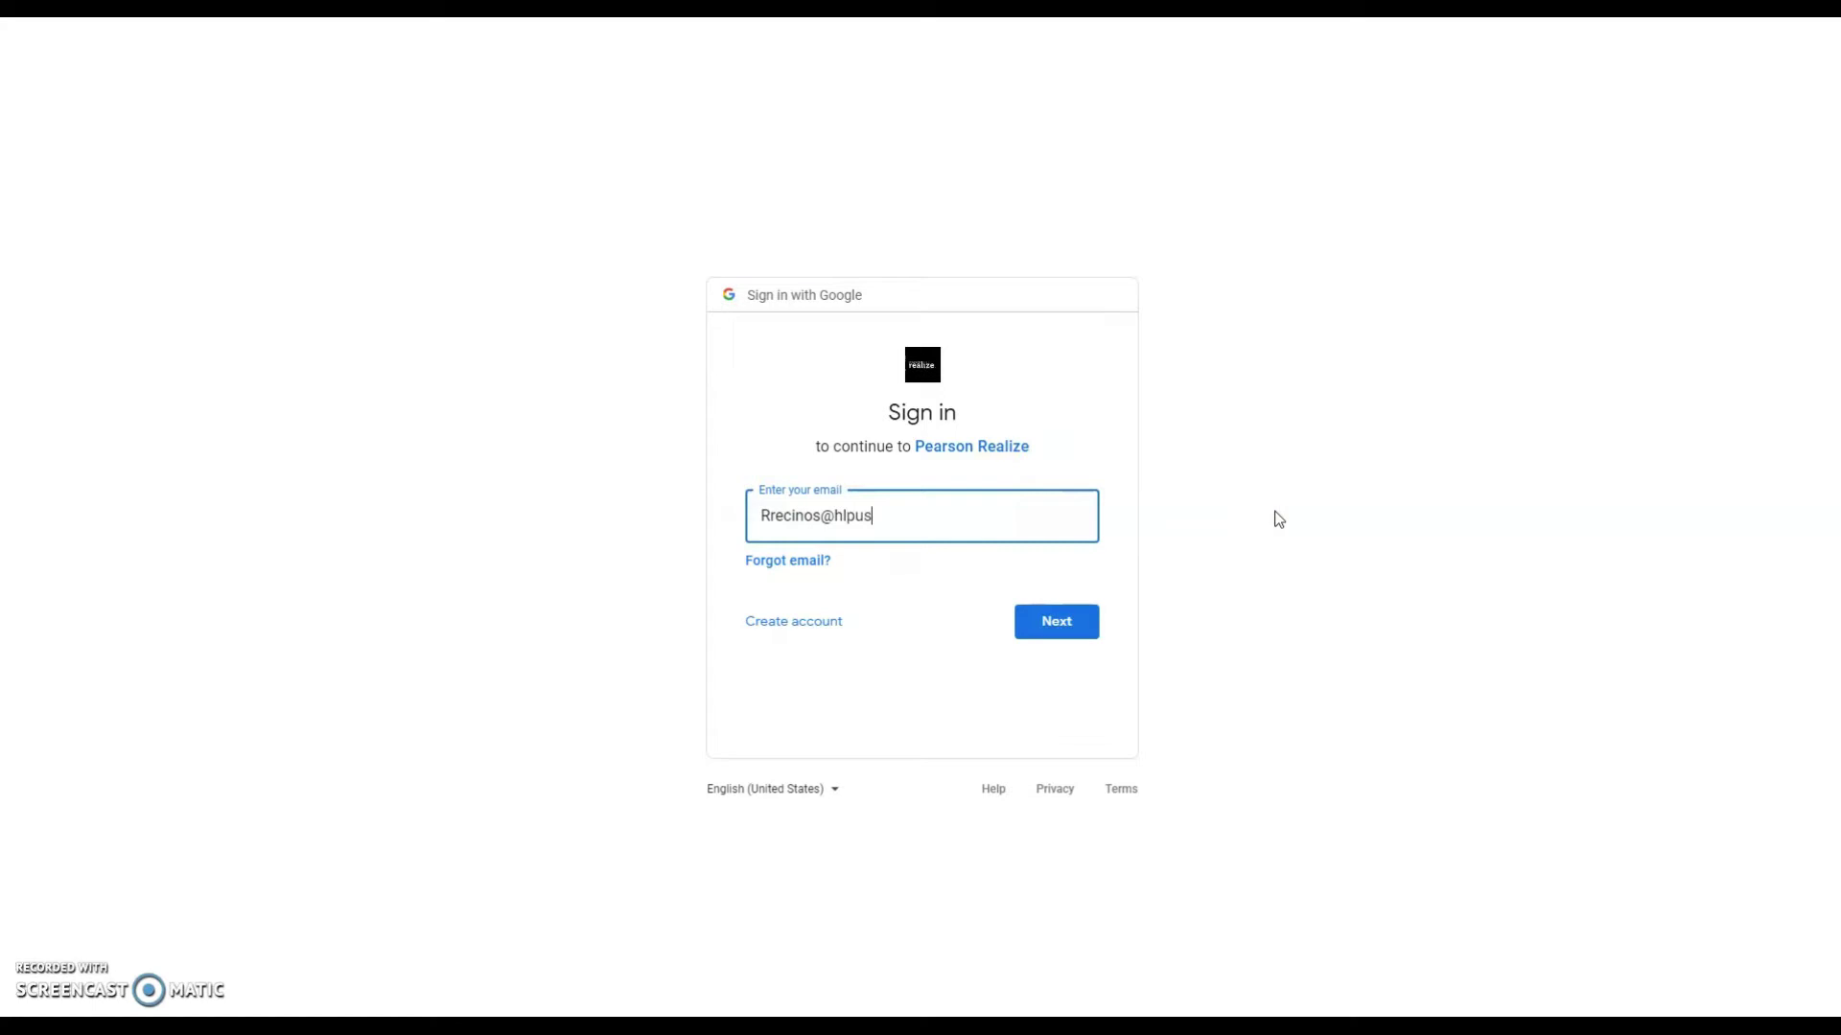
text(d.k12.ca.us)
key(Return)
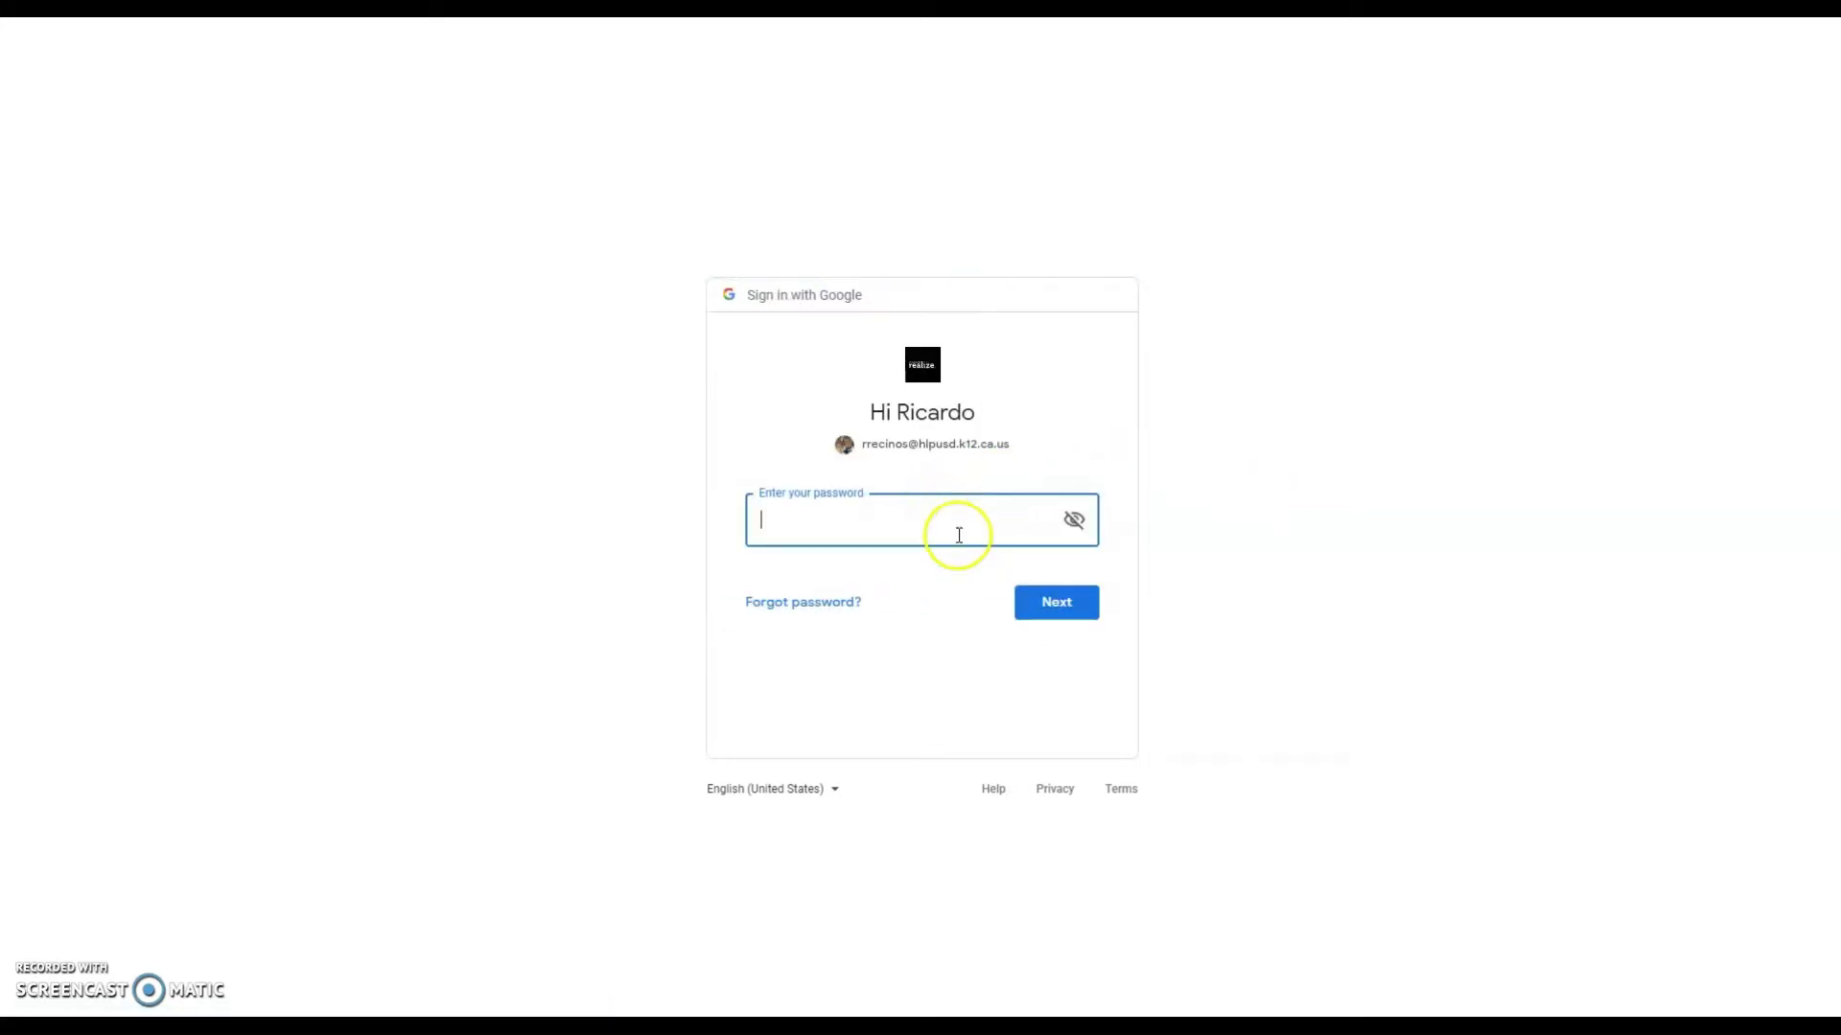
- Enter the account password, re-entering it after the error until it is accepted
text(••••••••)
click(841, 544)
text(••••)
click(1042, 604)
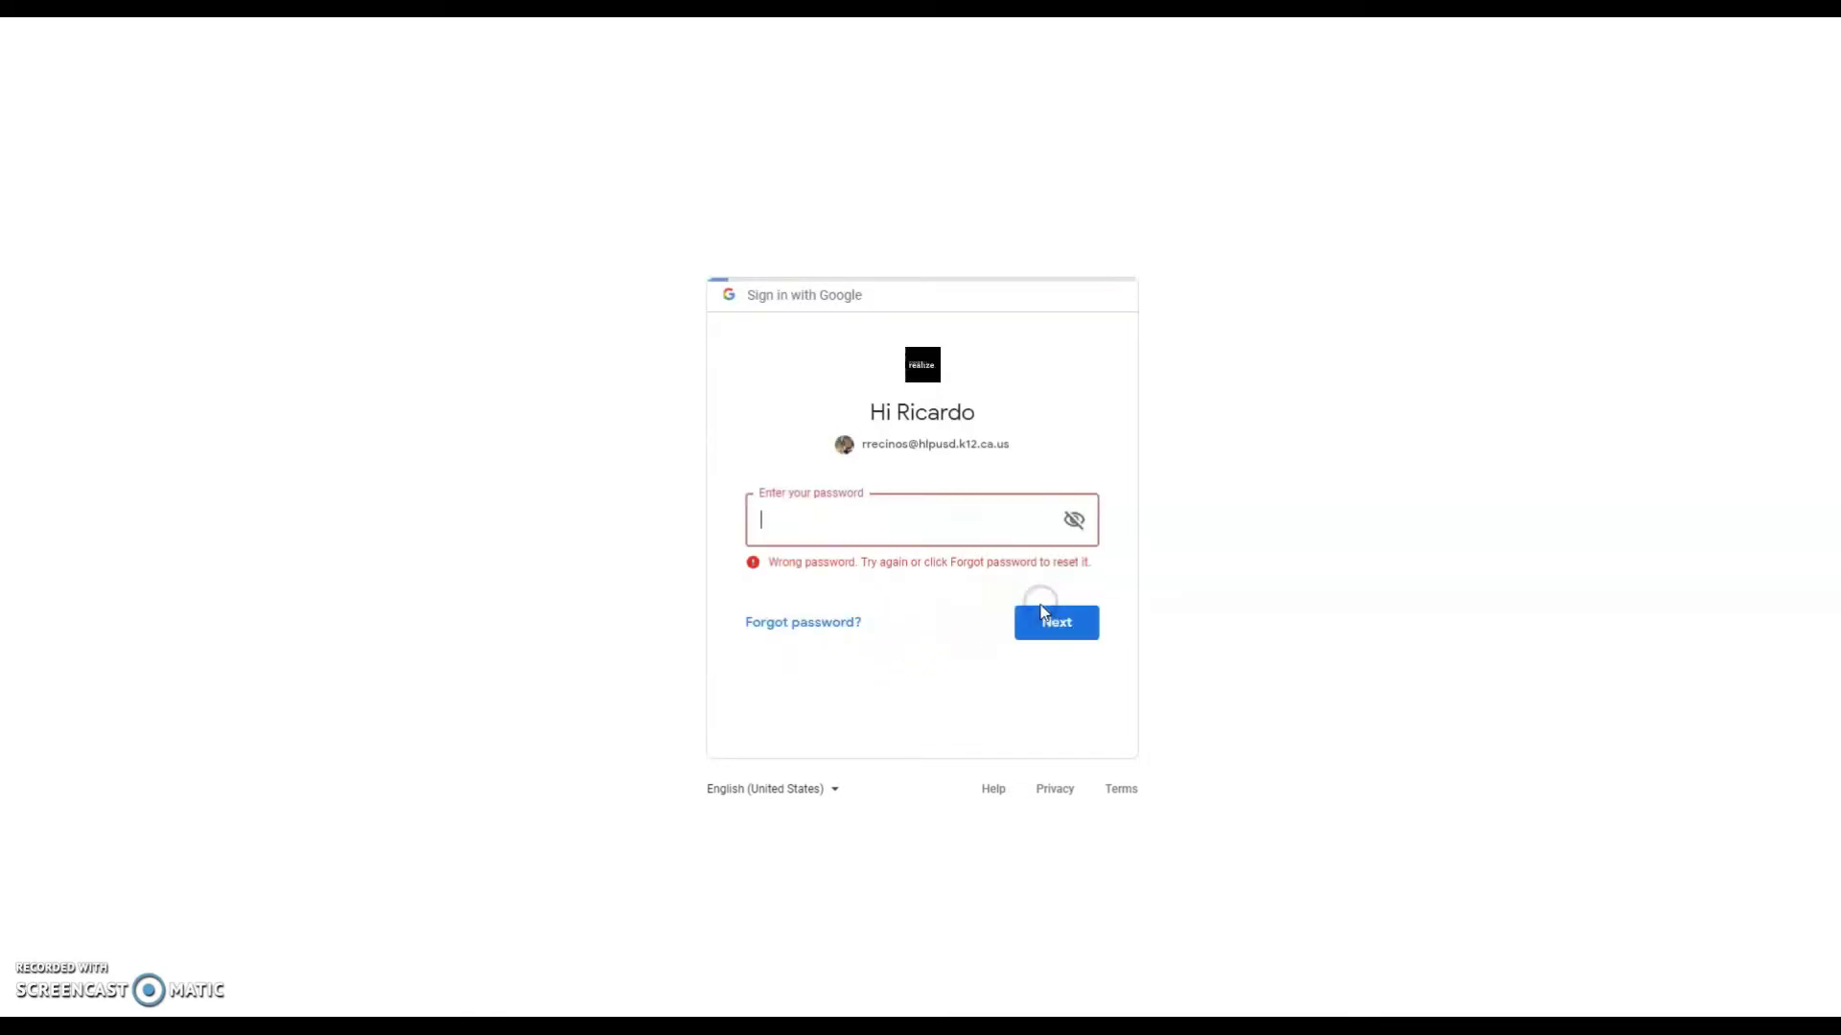
click(1055, 619)
click(984, 562)
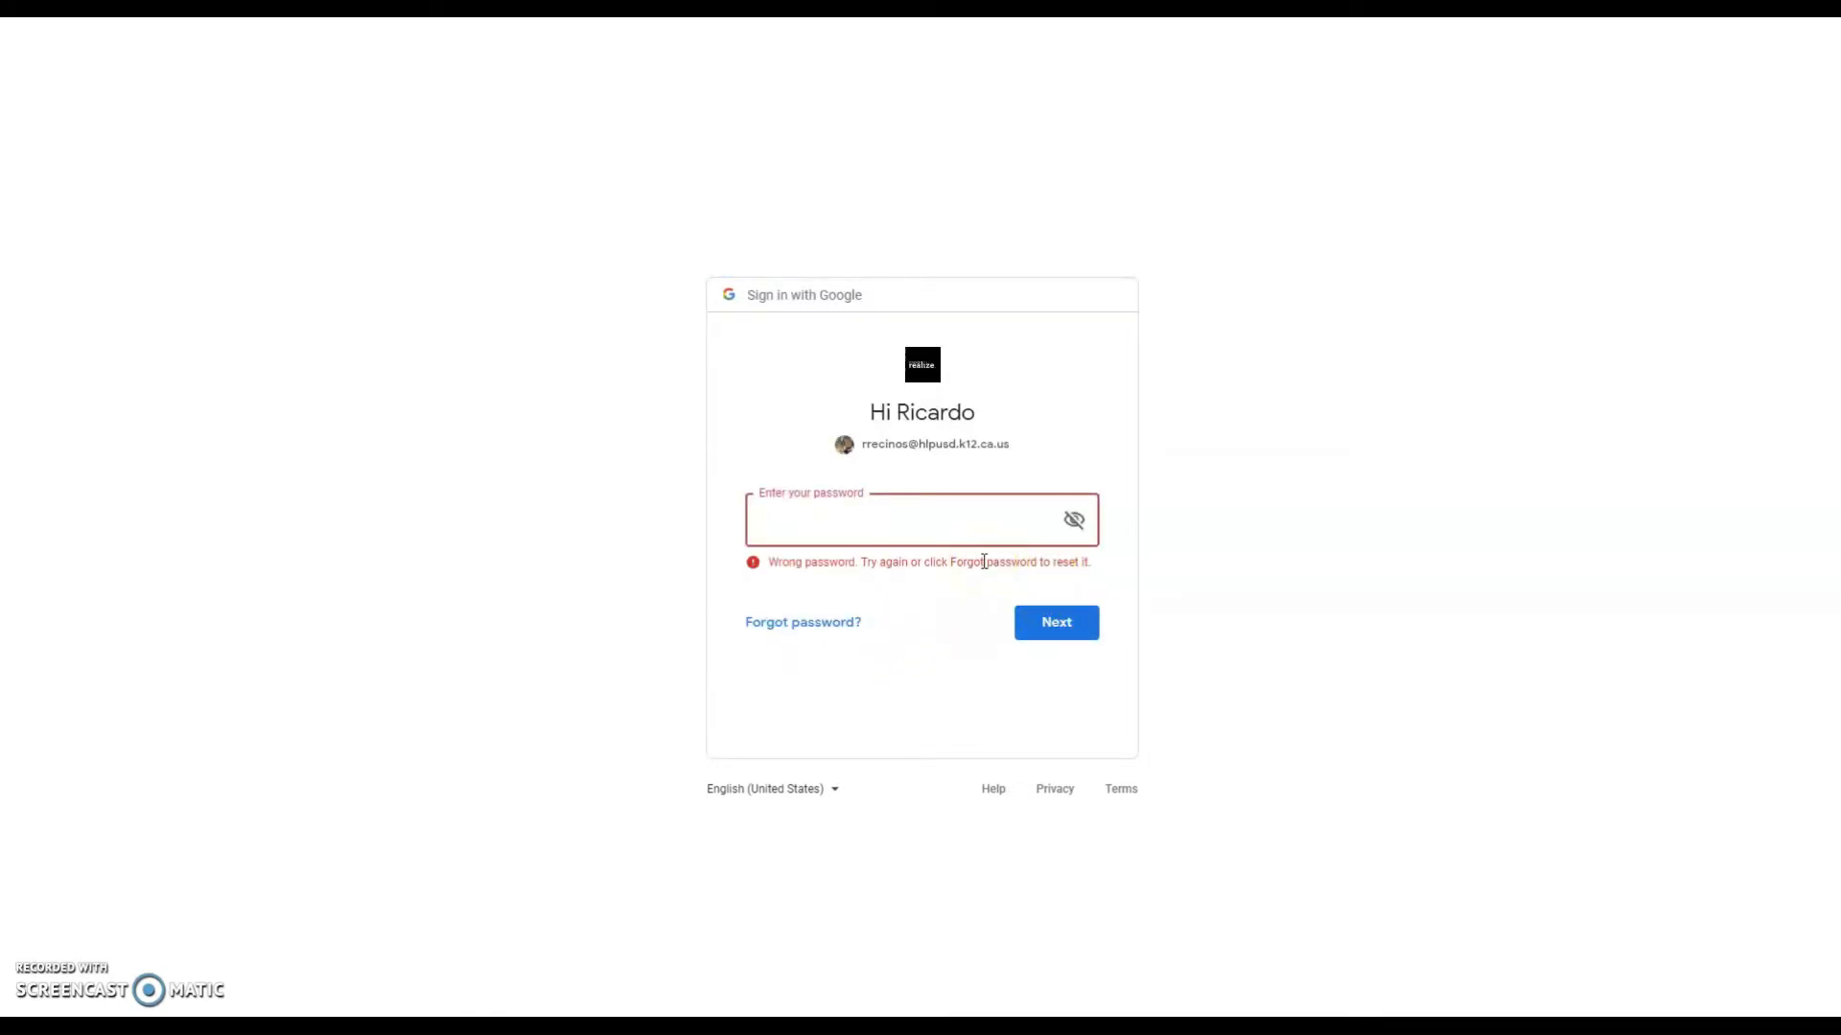
text(•••••••••••)
key(Return)
click(321, 530)
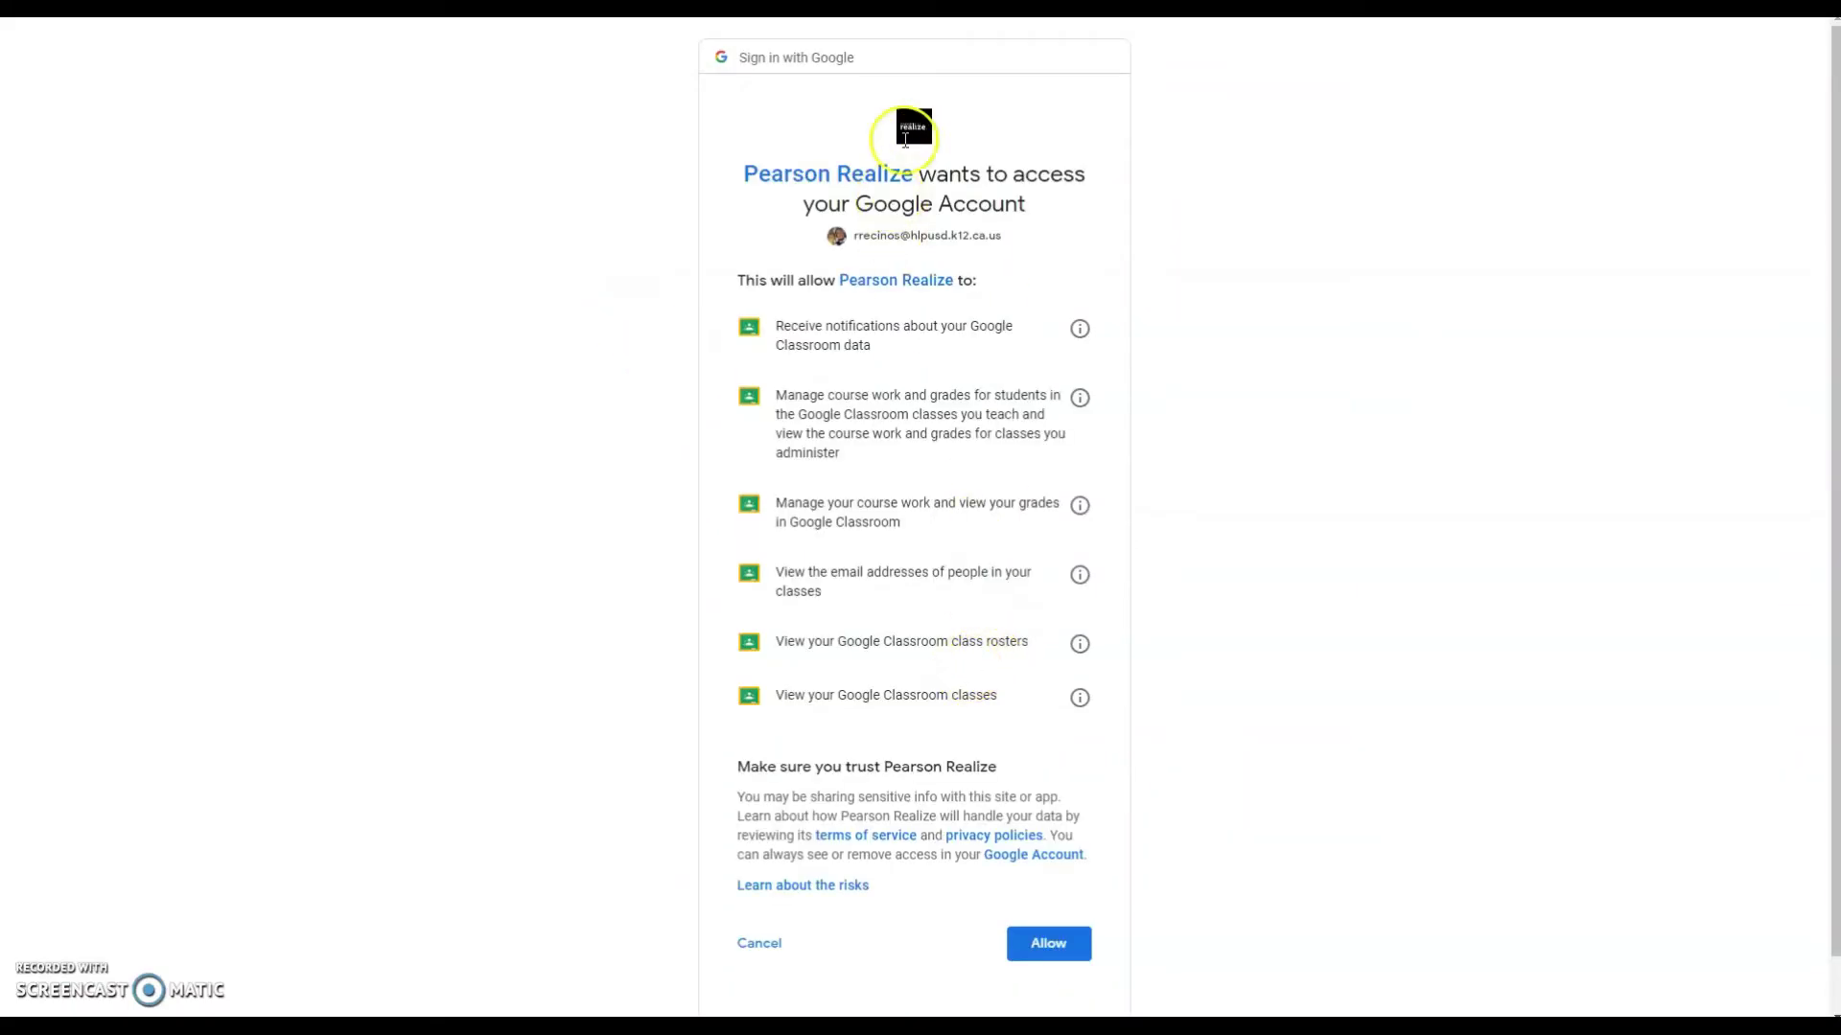
- Allow Pearson Realize to access the Google Classroom data on the permissions page
scroll(968, 271, down, 1)
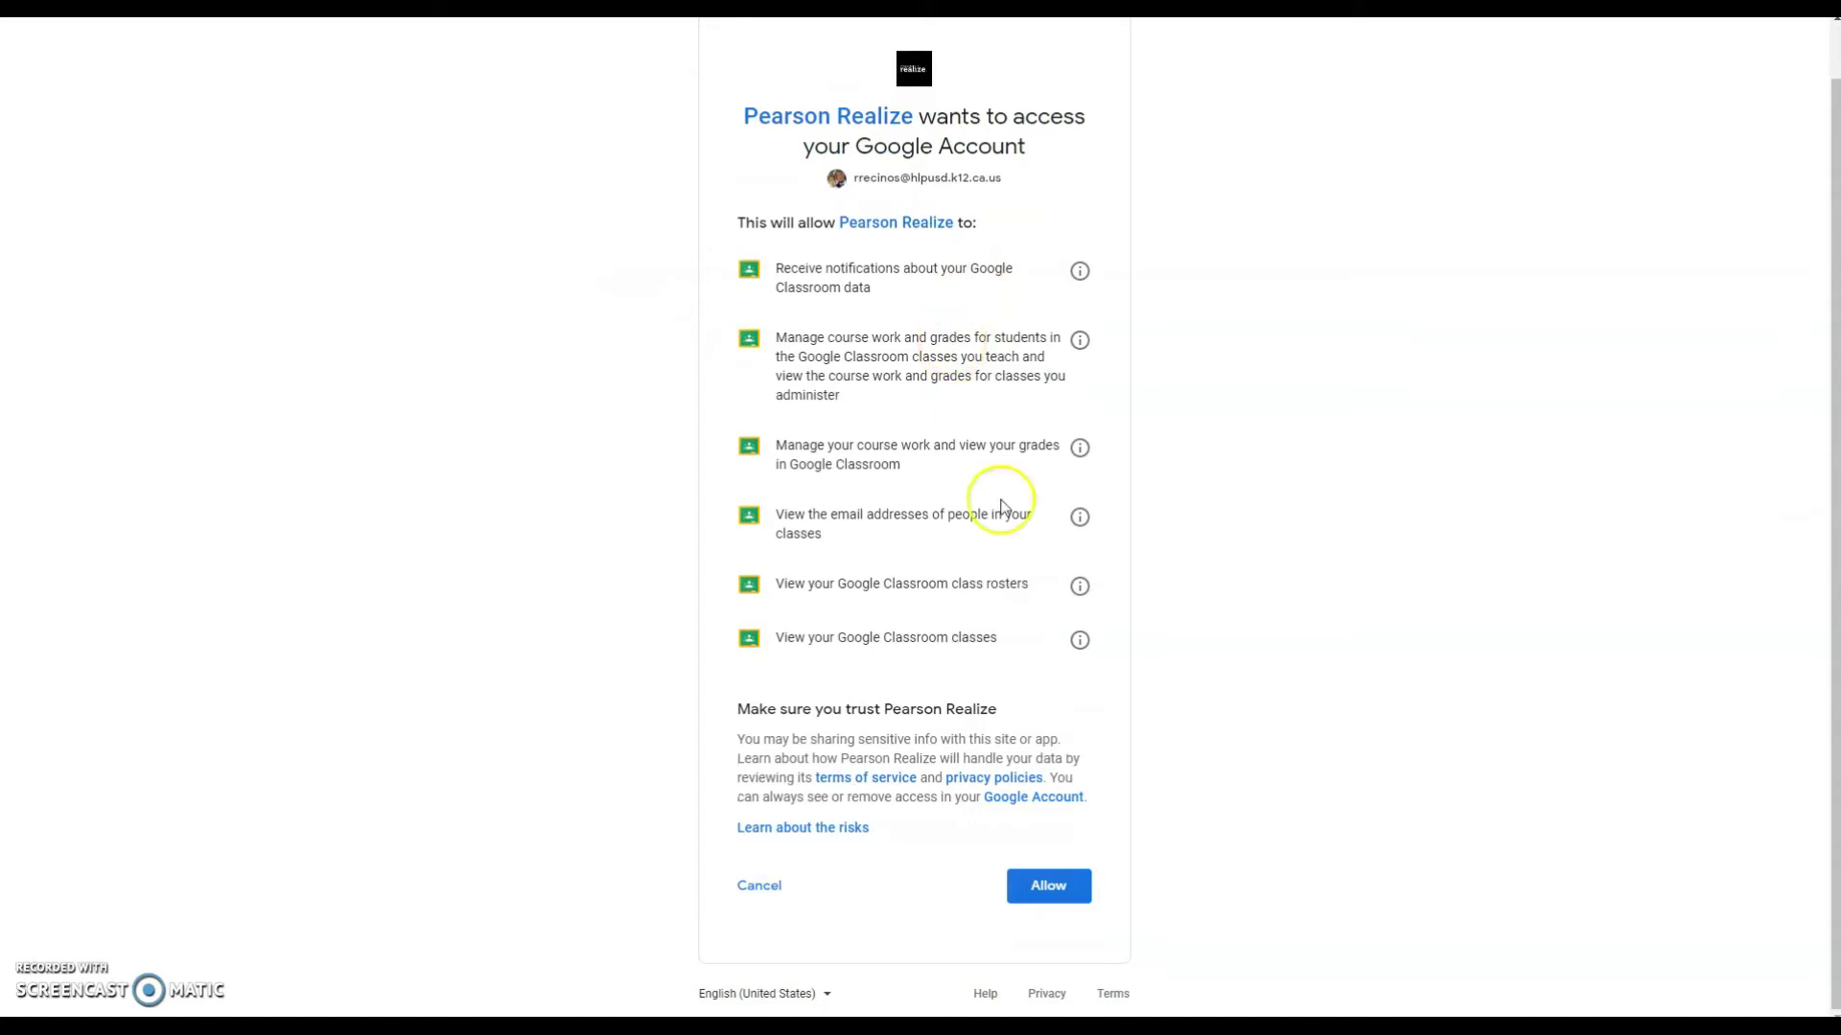
click(1045, 887)
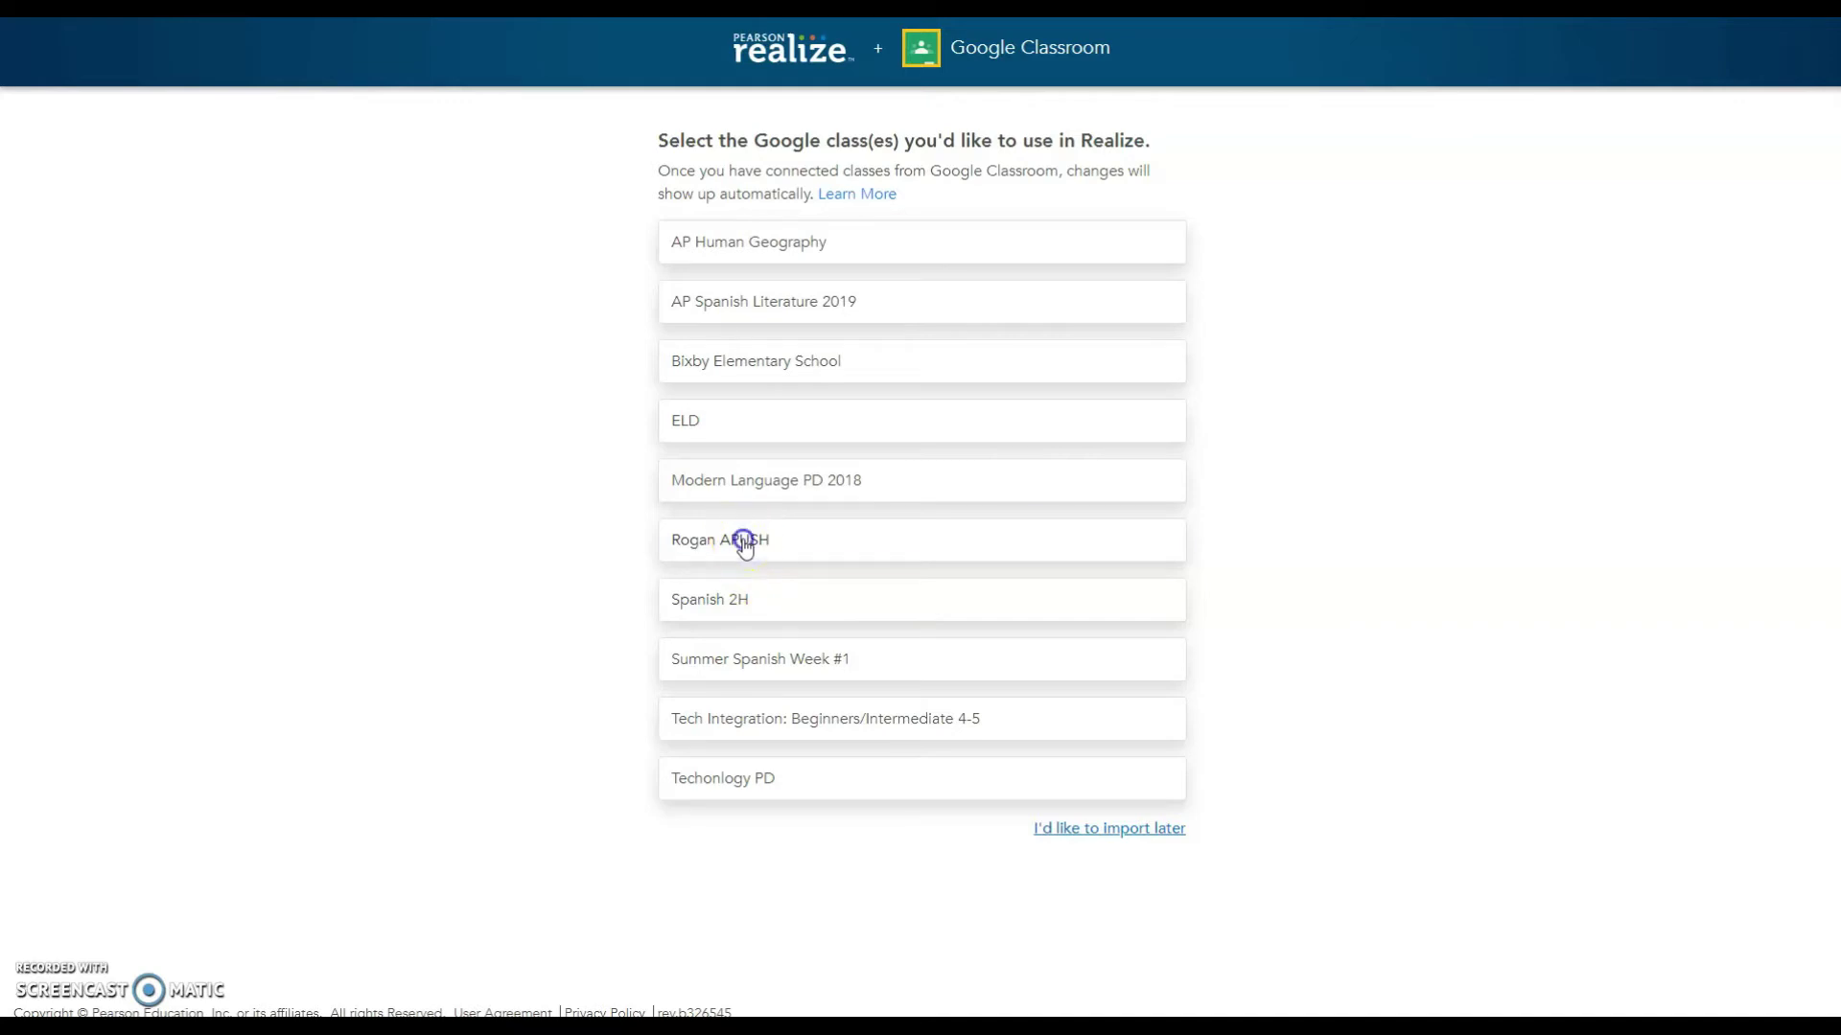
- Connect Spanish 2H with GLEN A WILSON HIGH SCHOOL-INT and California United States History: The Twentieth Century
click(745, 542)
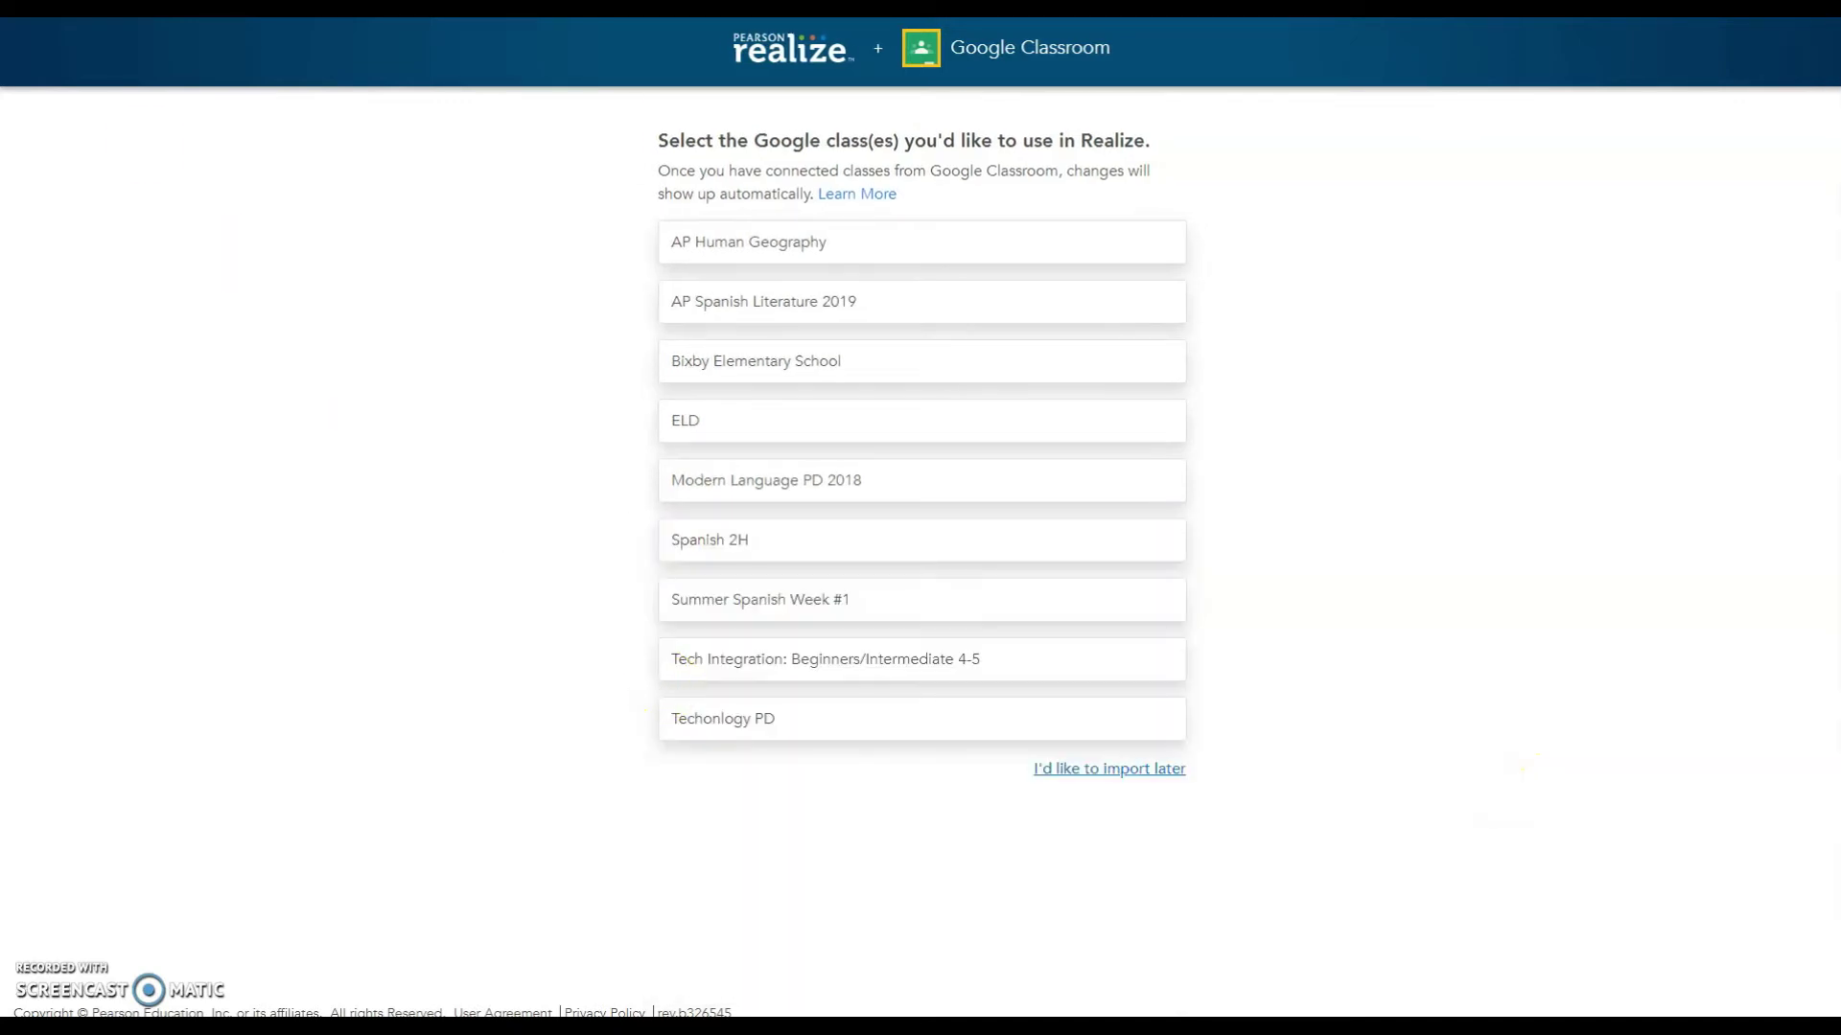
click(704, 540)
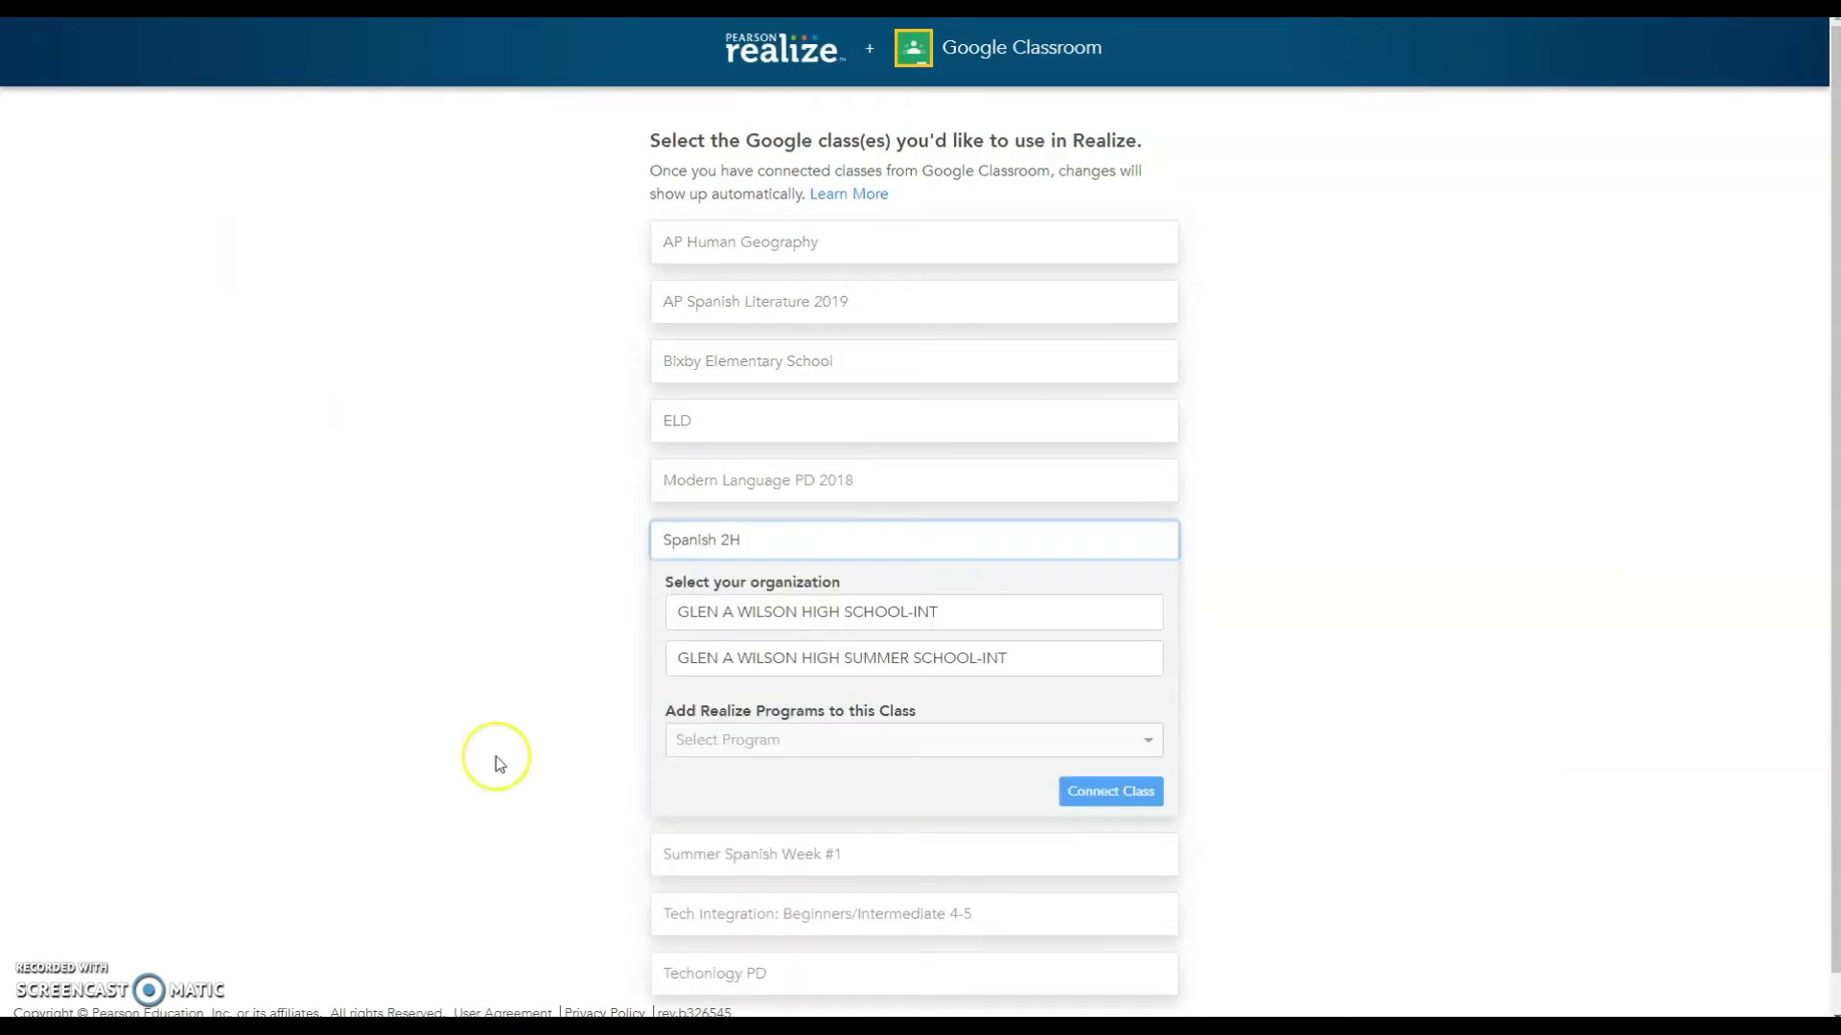
click(778, 621)
click(773, 661)
click(773, 628)
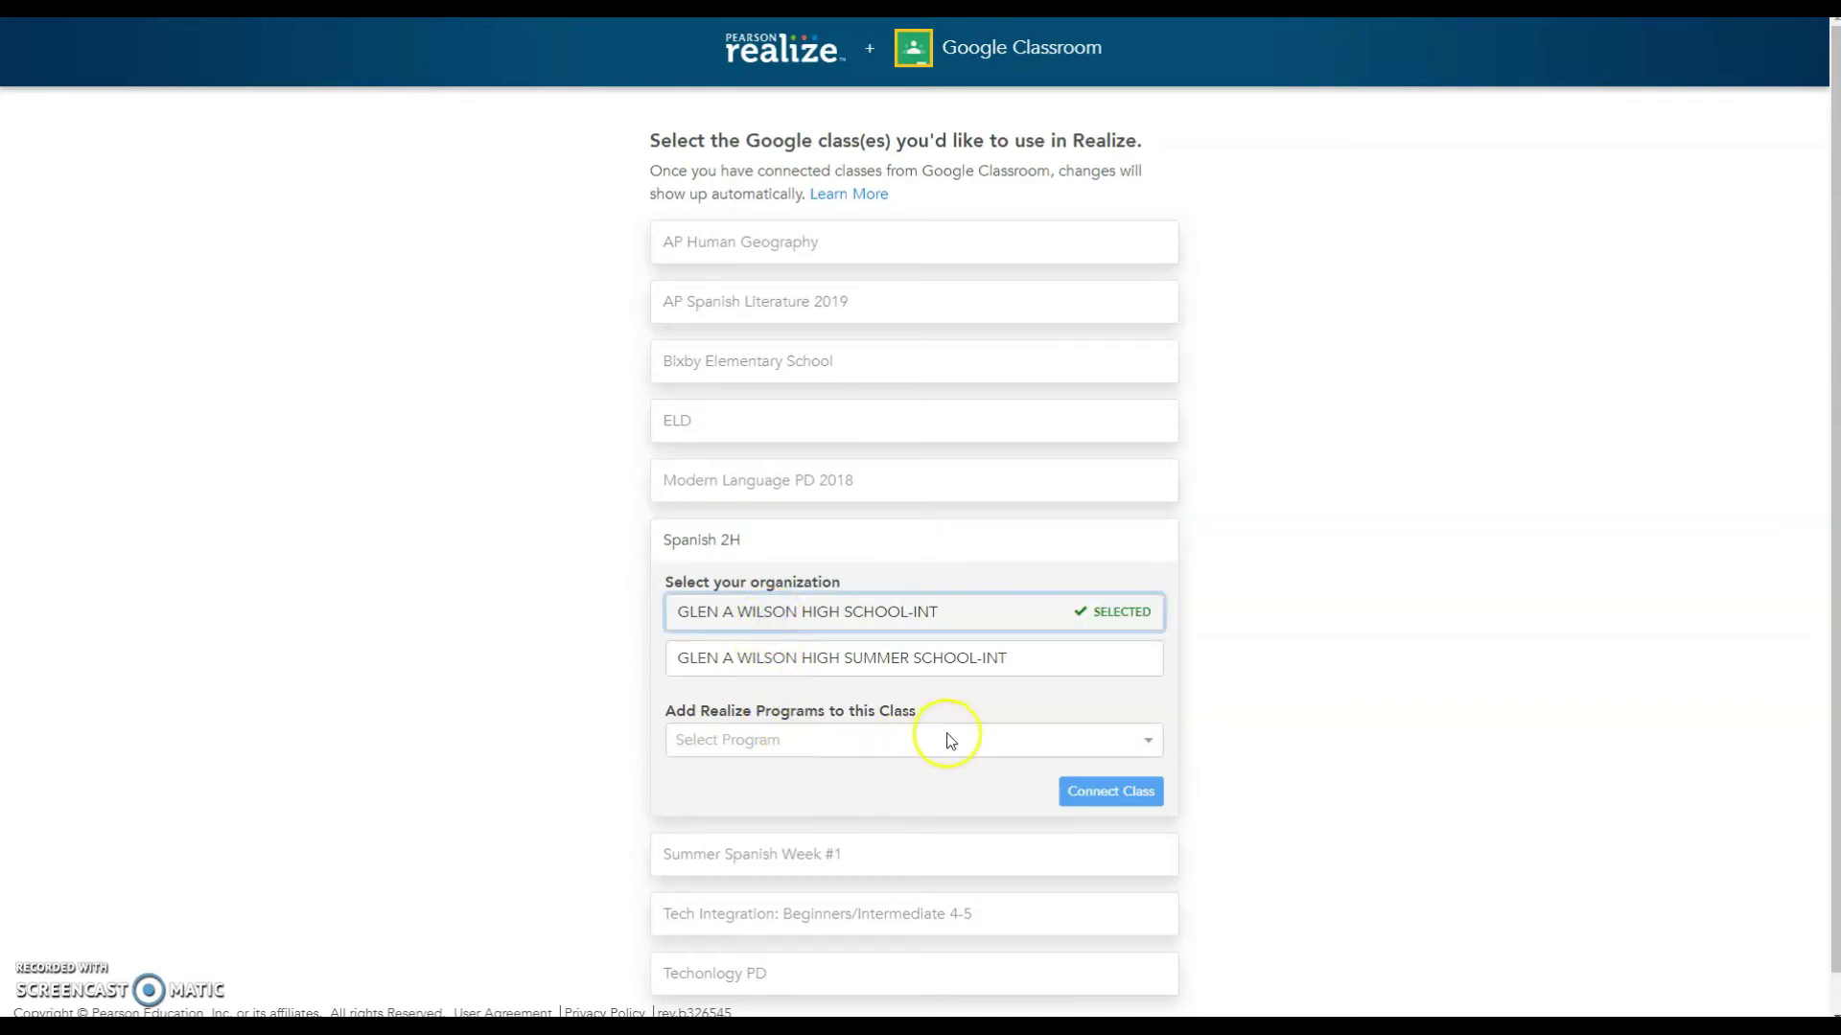
click(1146, 740)
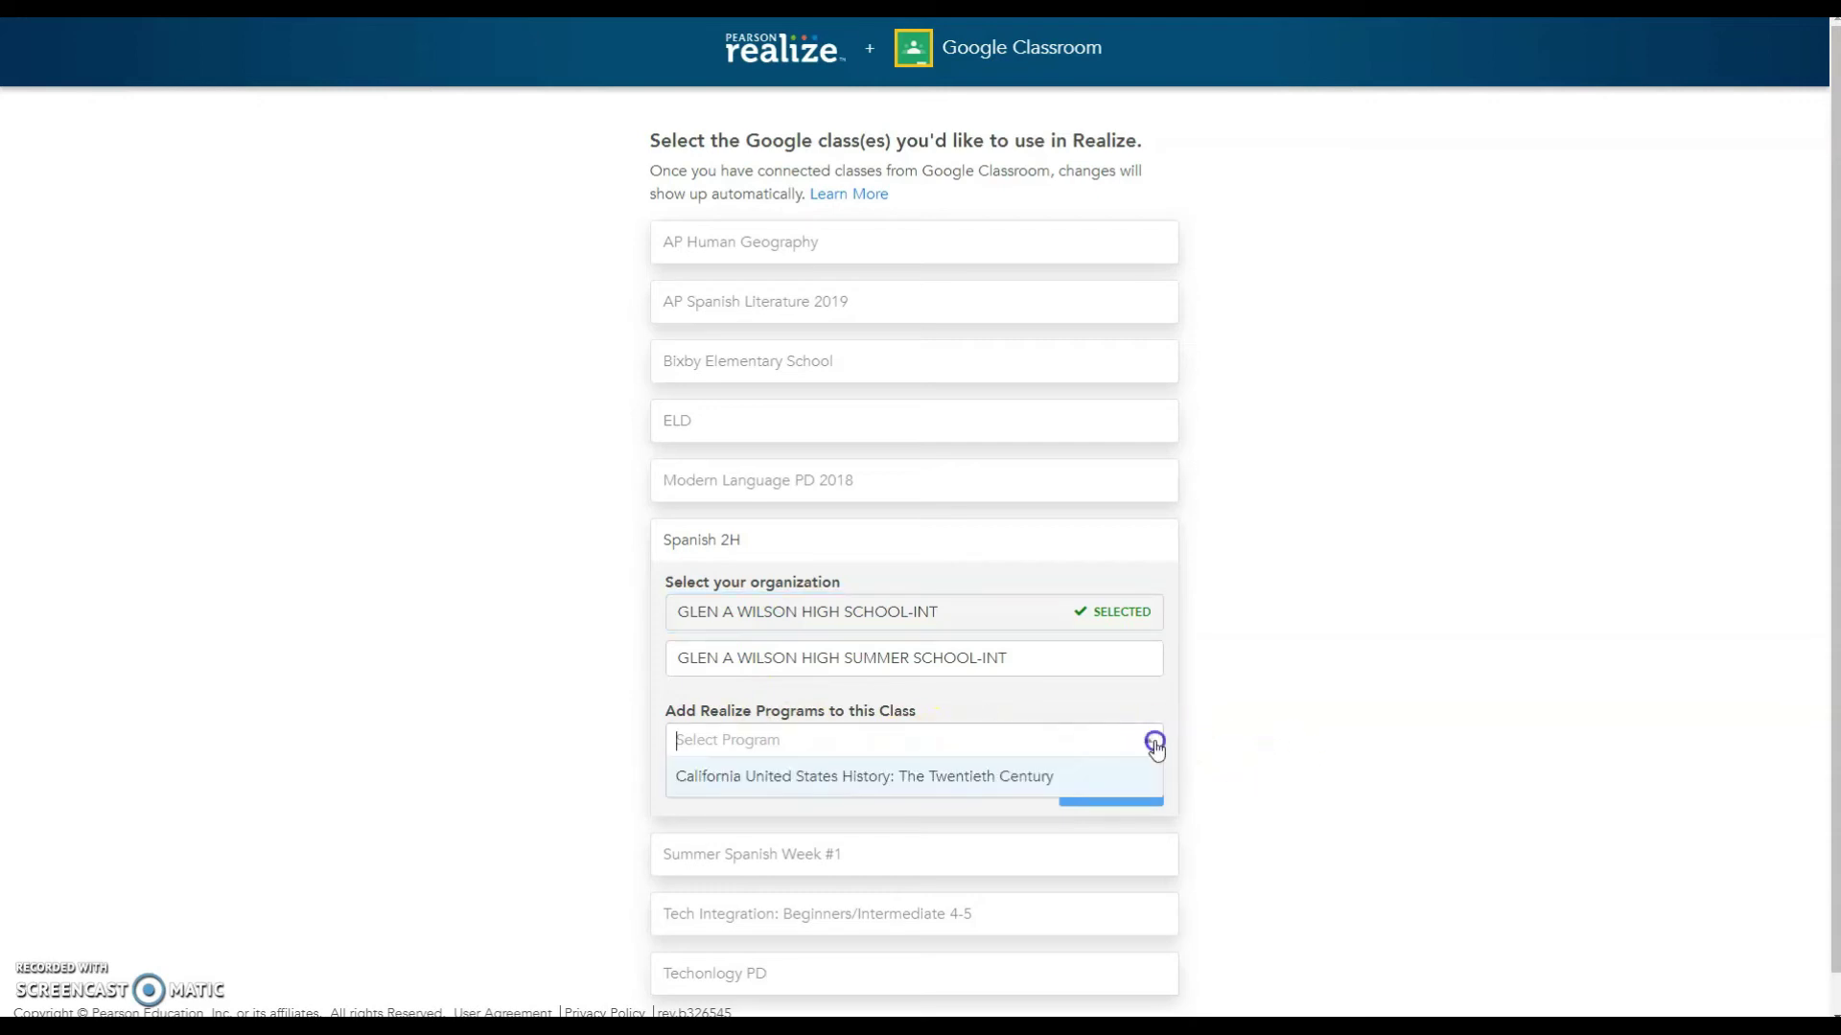
click(1000, 775)
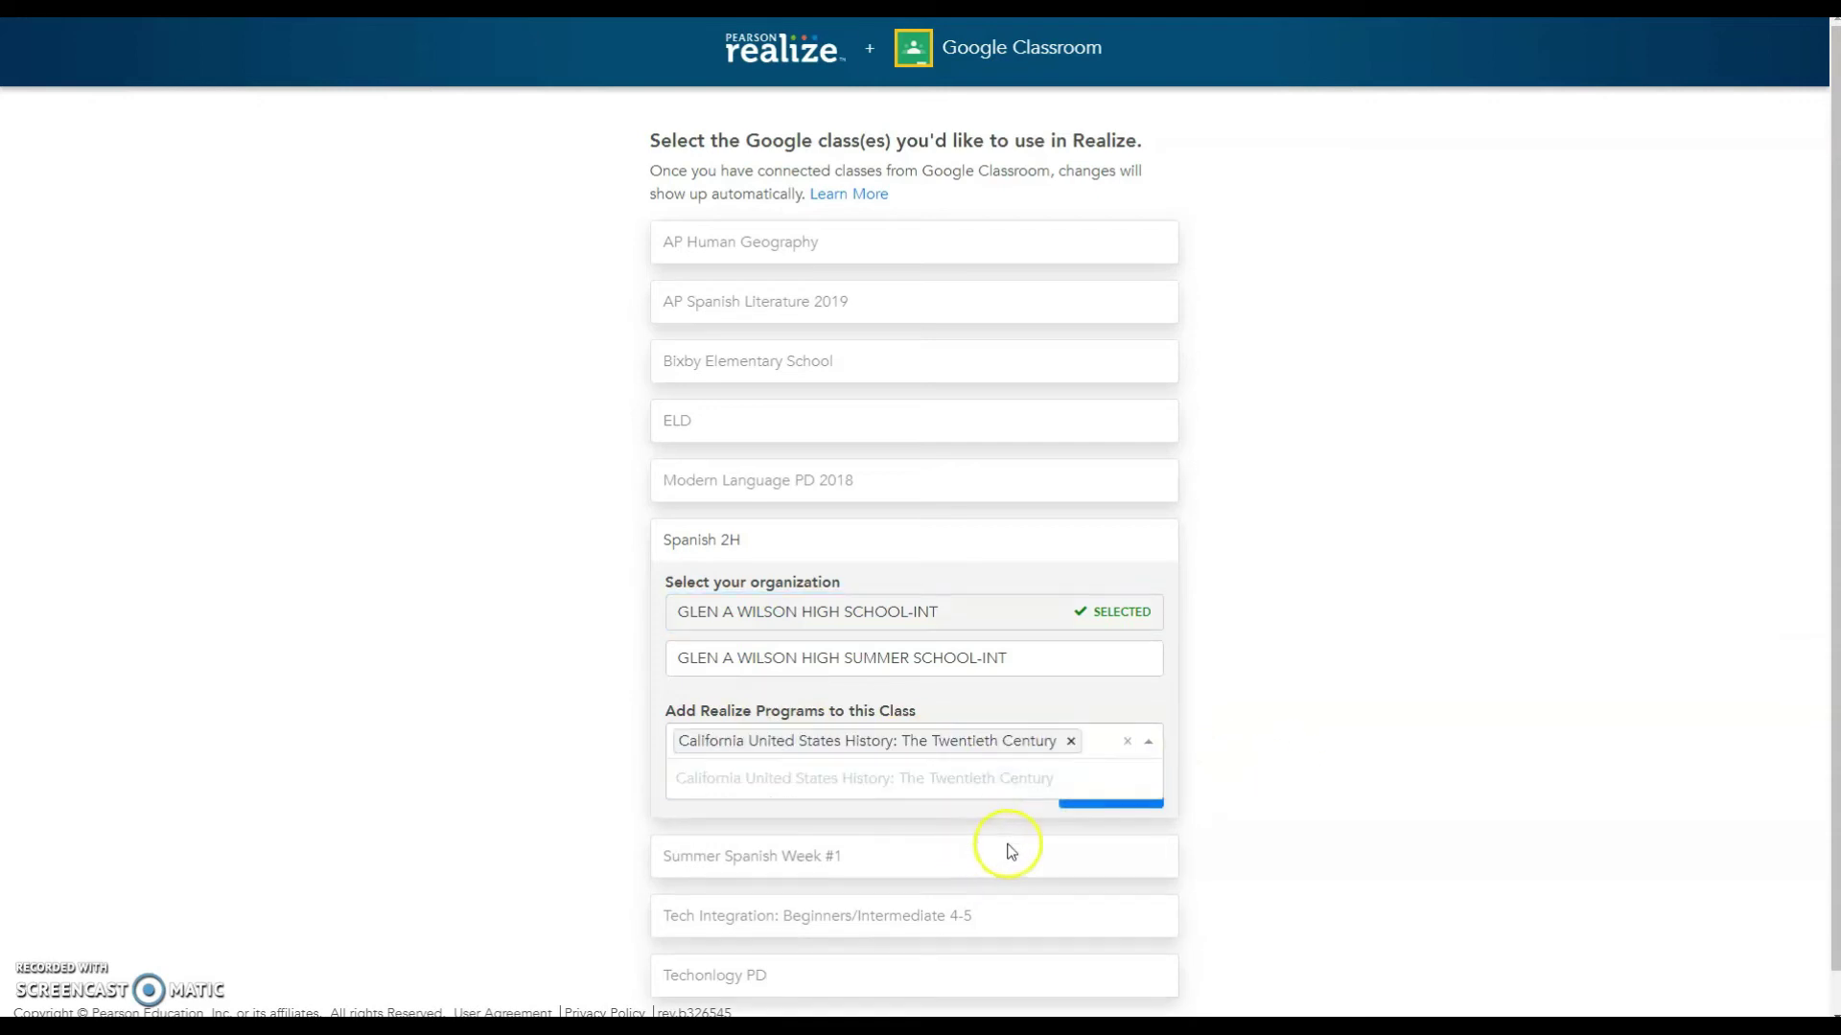
click(1283, 770)
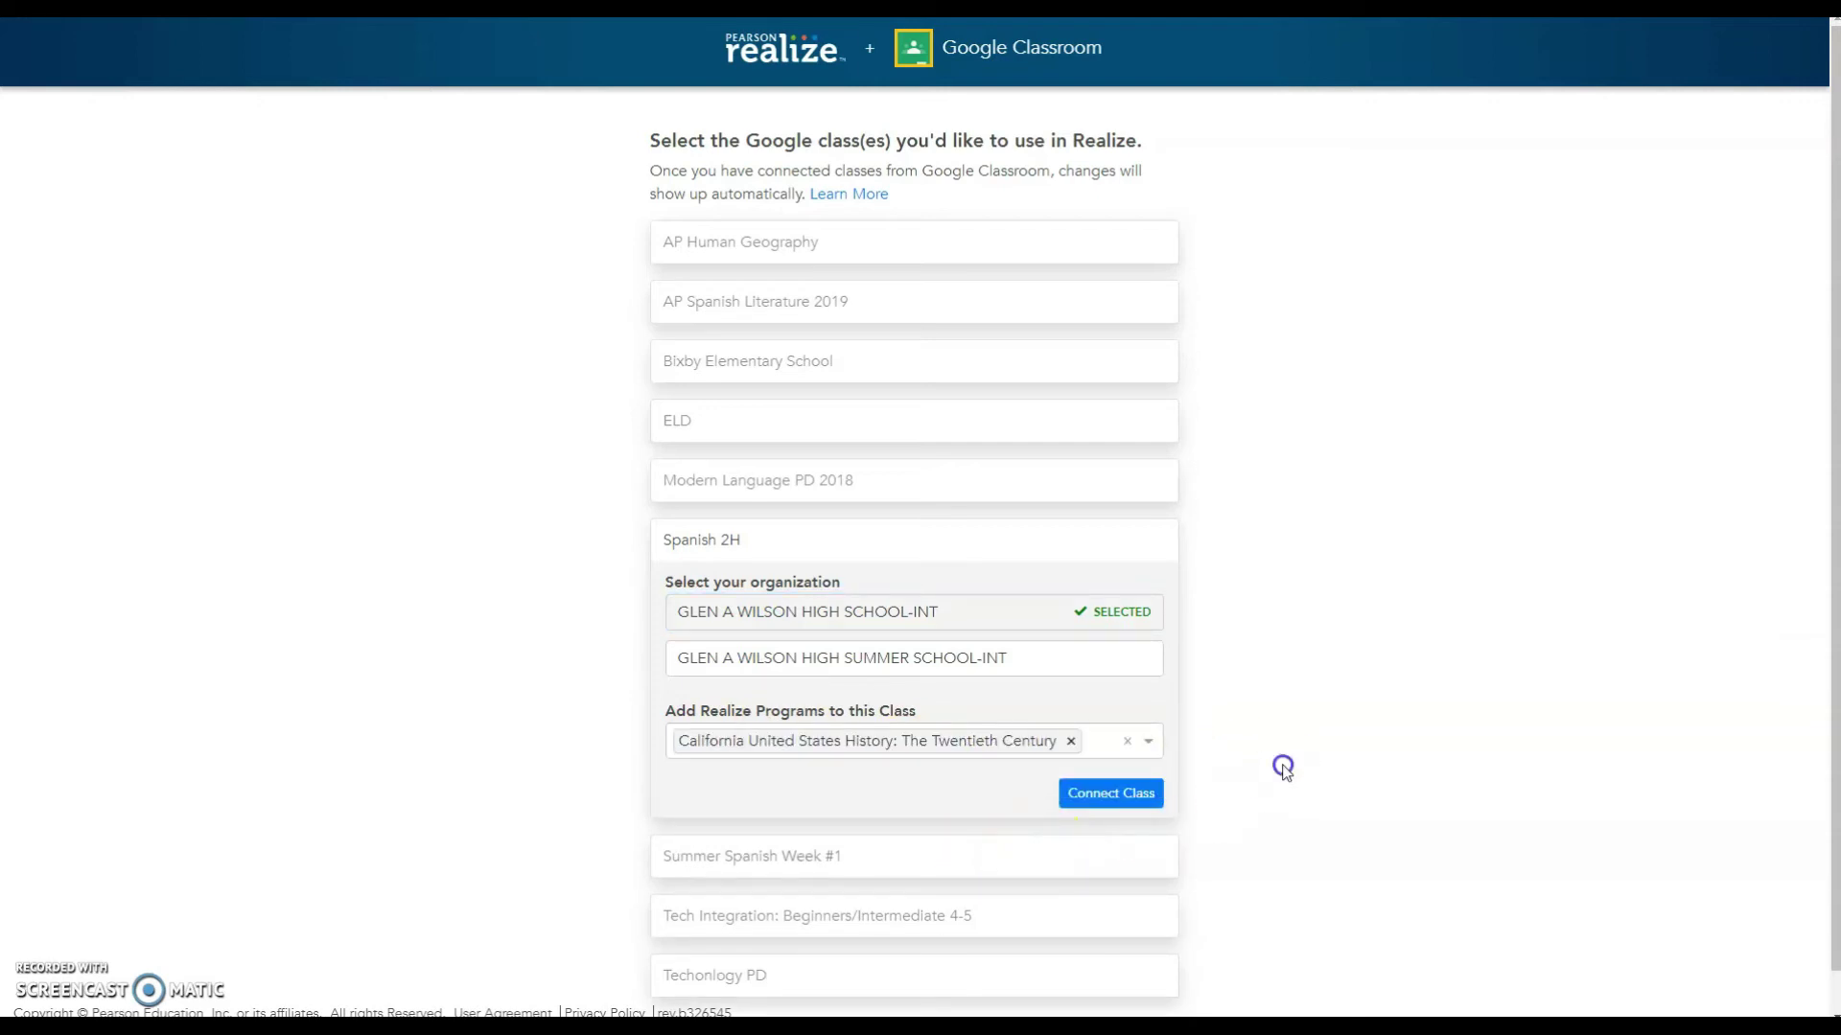
click(1096, 791)
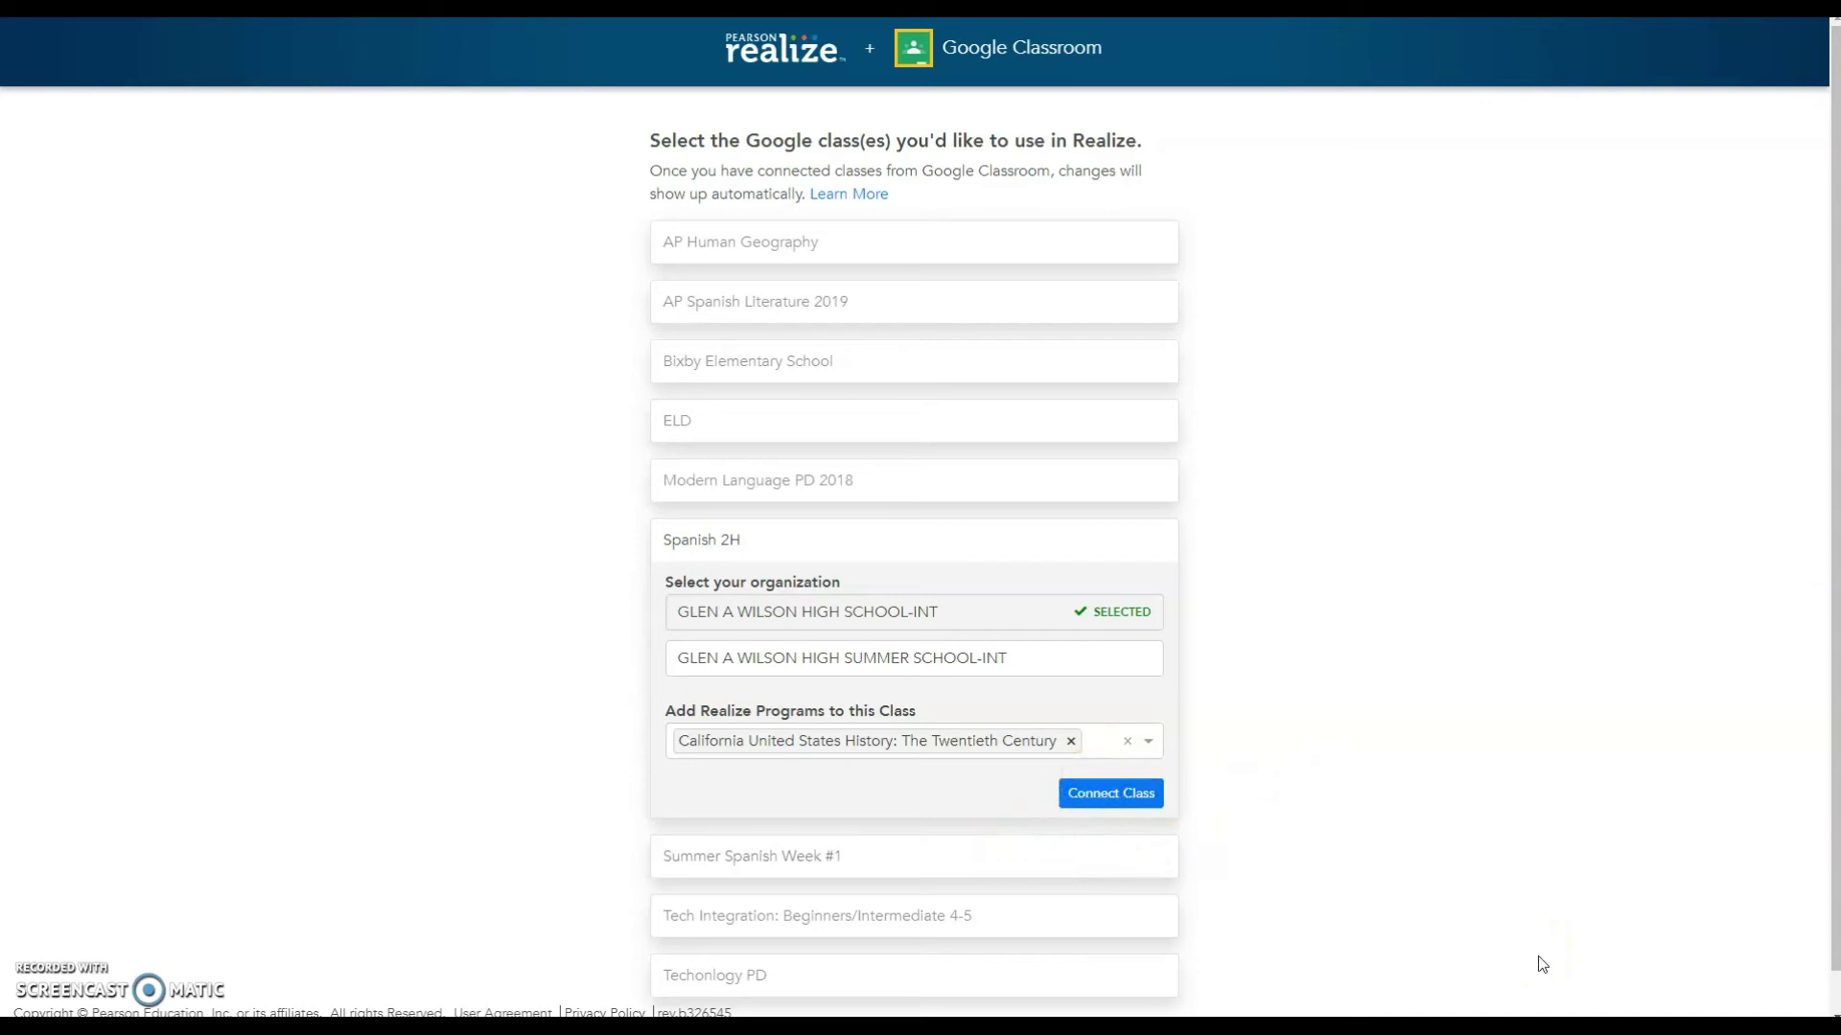